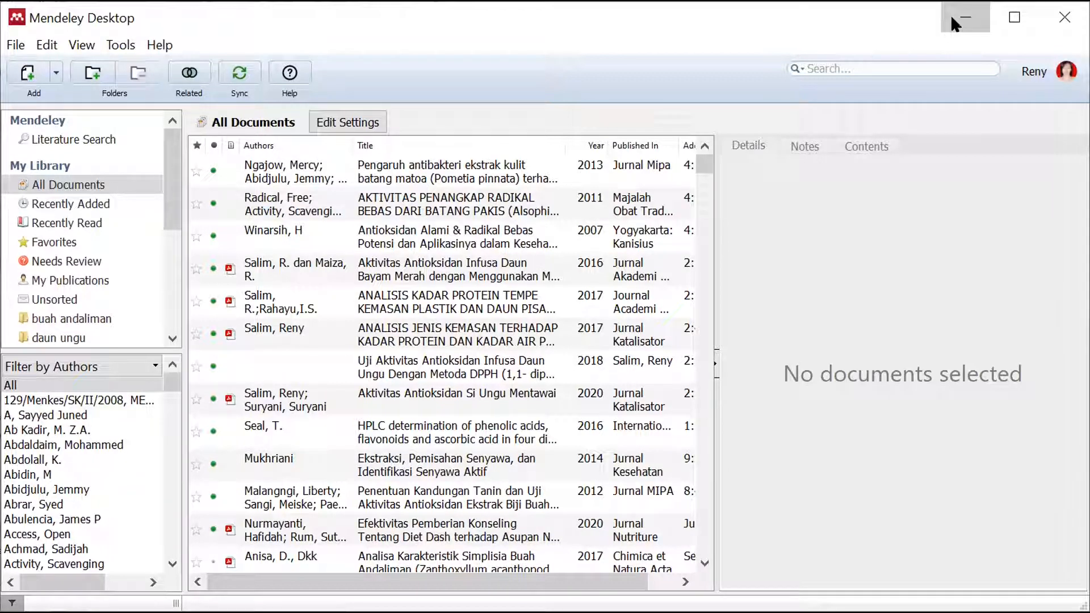
{"action": "left_click", "coordinate": [951, 18]}
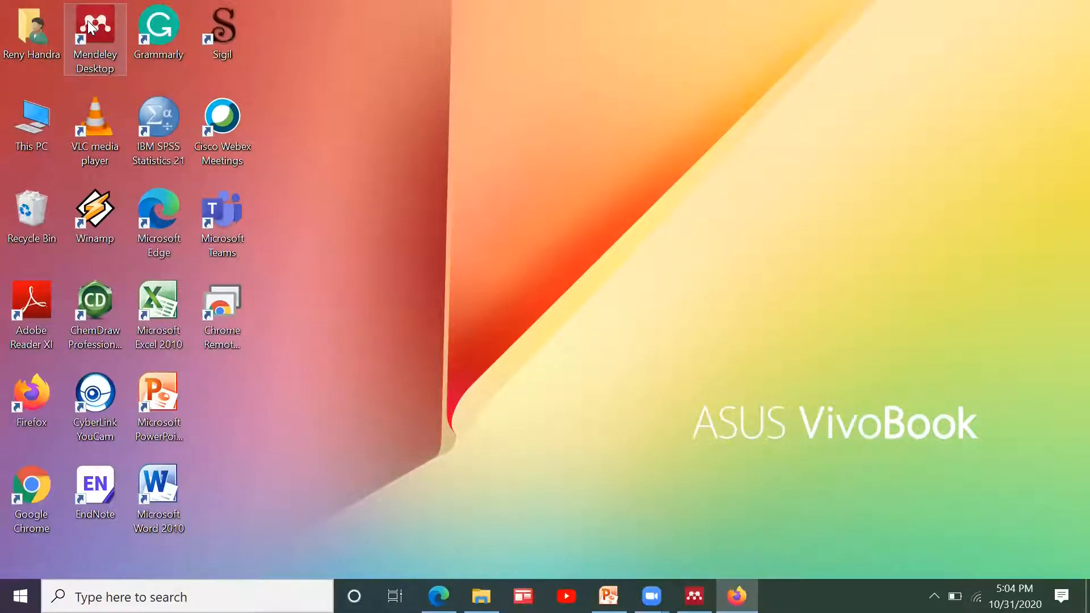
{"action": "left_click", "coordinate": [694, 596]}
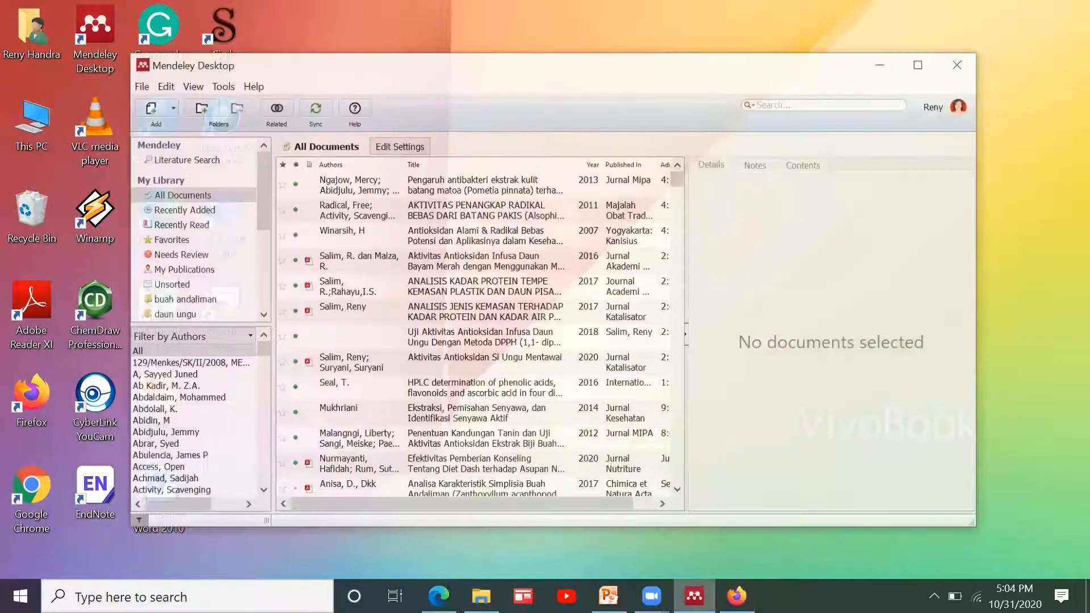
{"action": "left_click", "coordinate": [357, 549]}
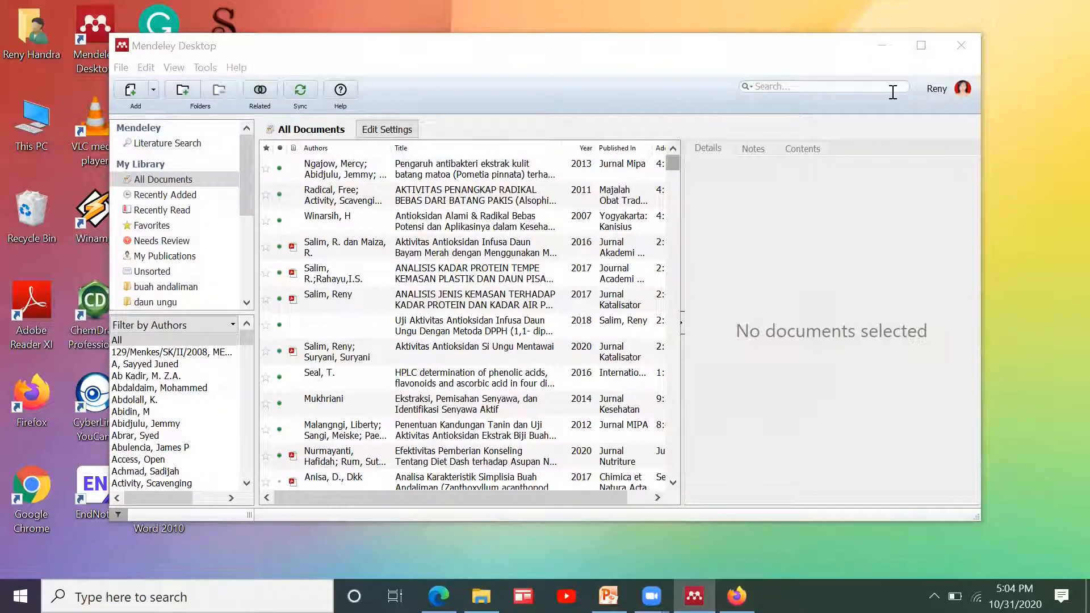
Step: Minimize the reference library and switch to Firefox, showing the article 2394-3110-1-PB.pdf
{"action": "left_click", "coordinate": [881, 47]}
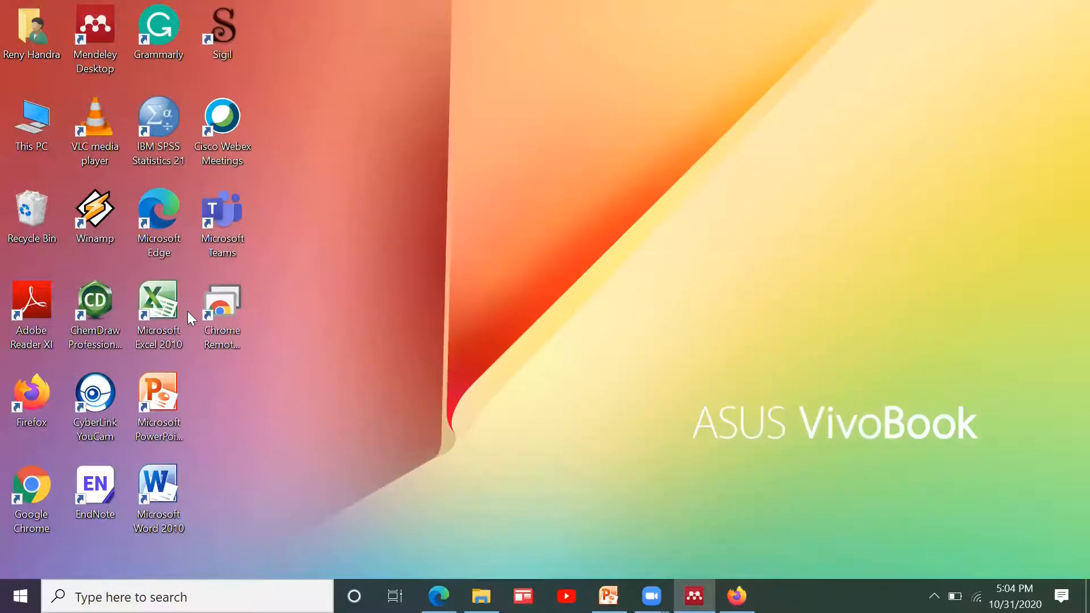
{"action": "left_click", "coordinate": [39, 416]}
{"action": "left_click", "coordinate": [733, 593]}
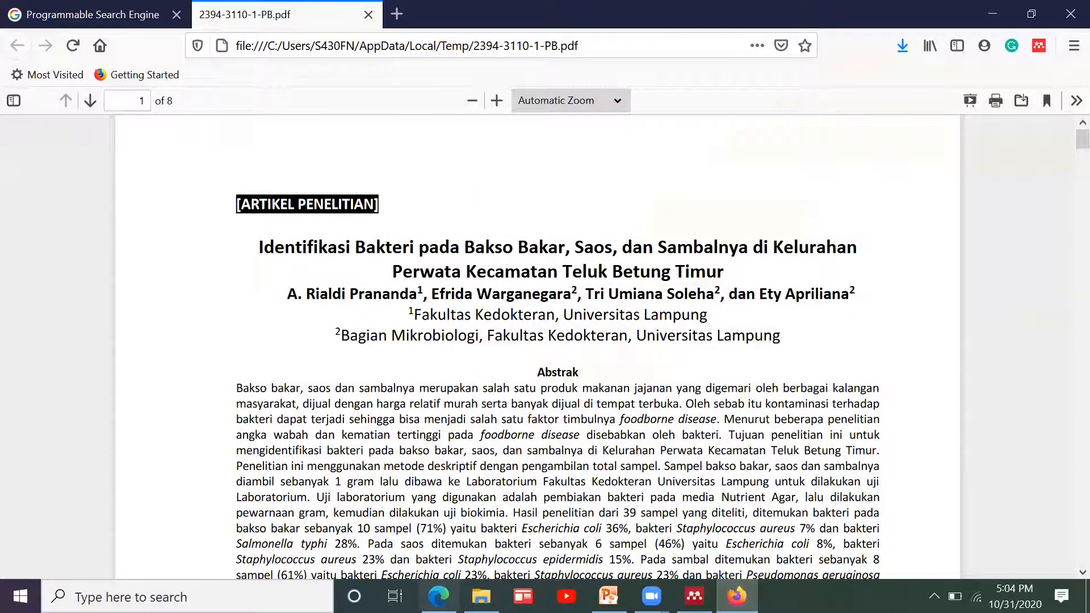
{"action": "key", "text": "ctrl+Tab"}
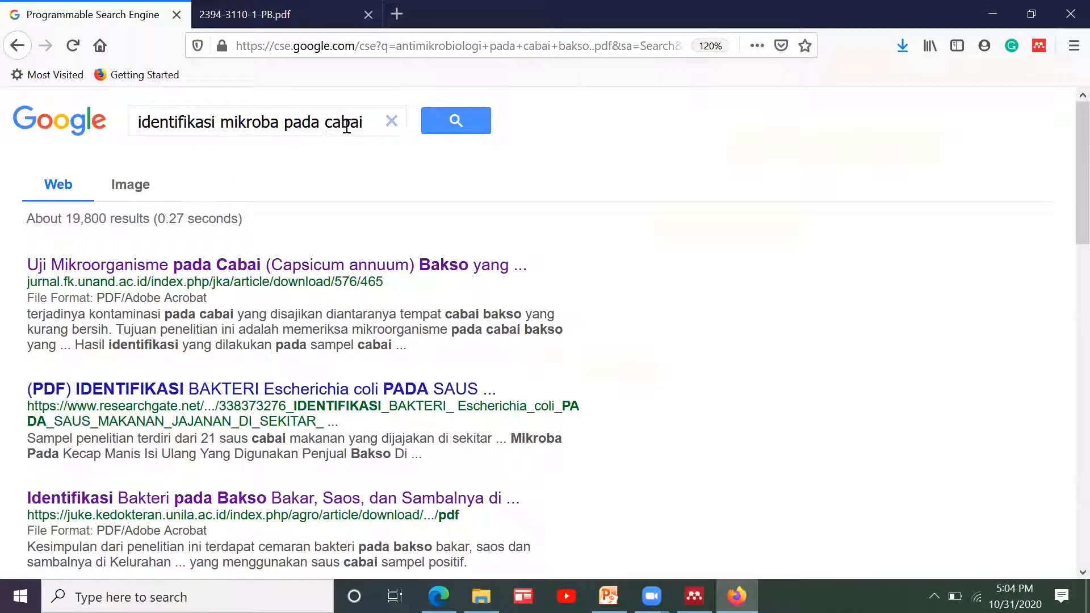
{"action": "left_click", "coordinate": [319, 11]}
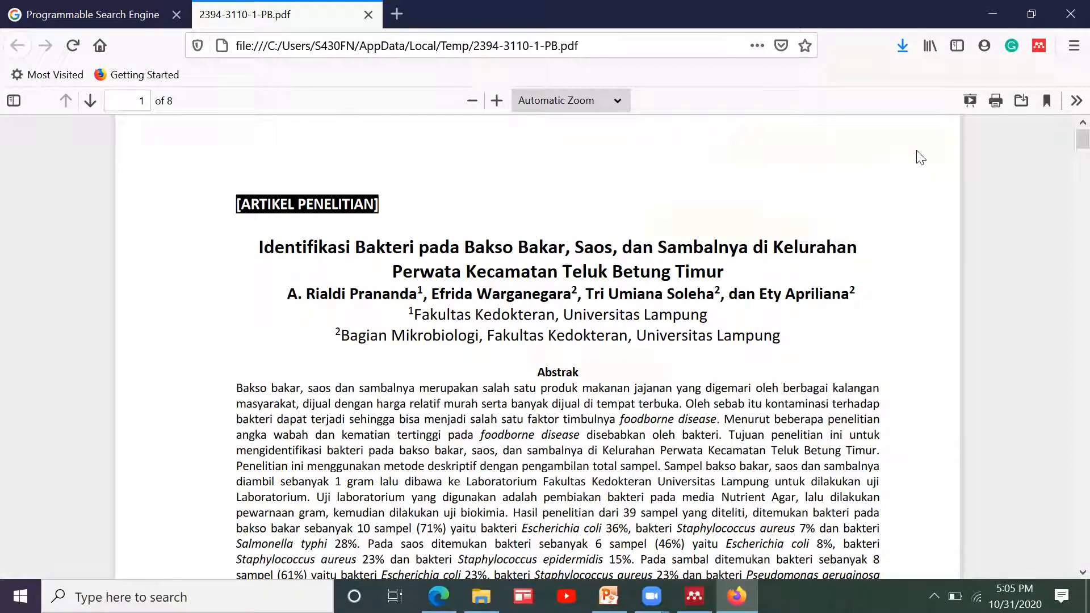
Step: Send the article PDF from Firefox to the reference library by opening it with MendeleyDesktop as the helper application
{"action": "left_click", "coordinate": [1021, 100]}
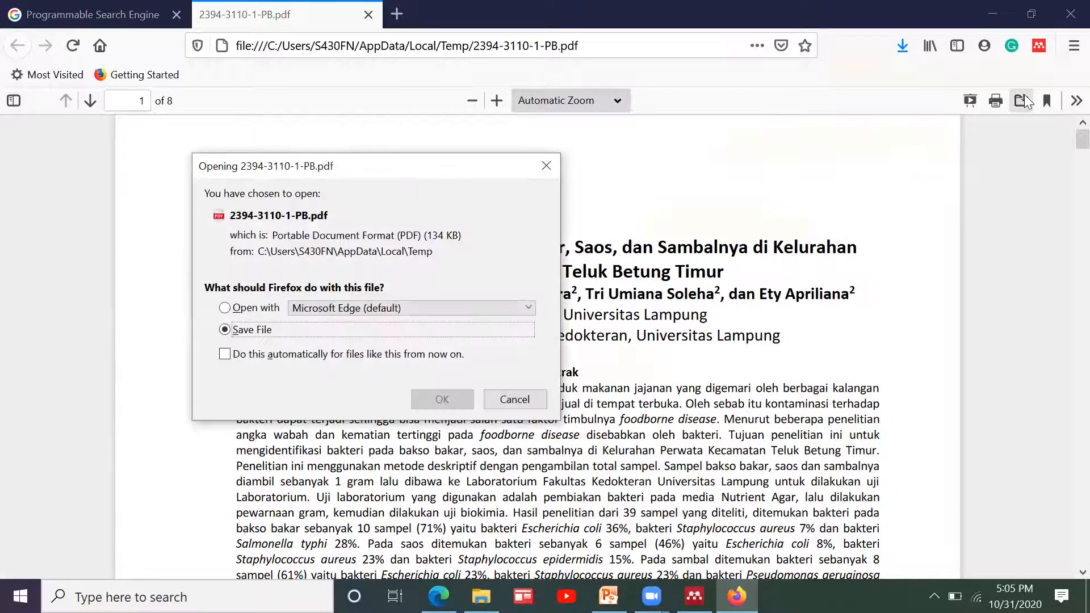
{"action": "left_click", "coordinate": [225, 308]}
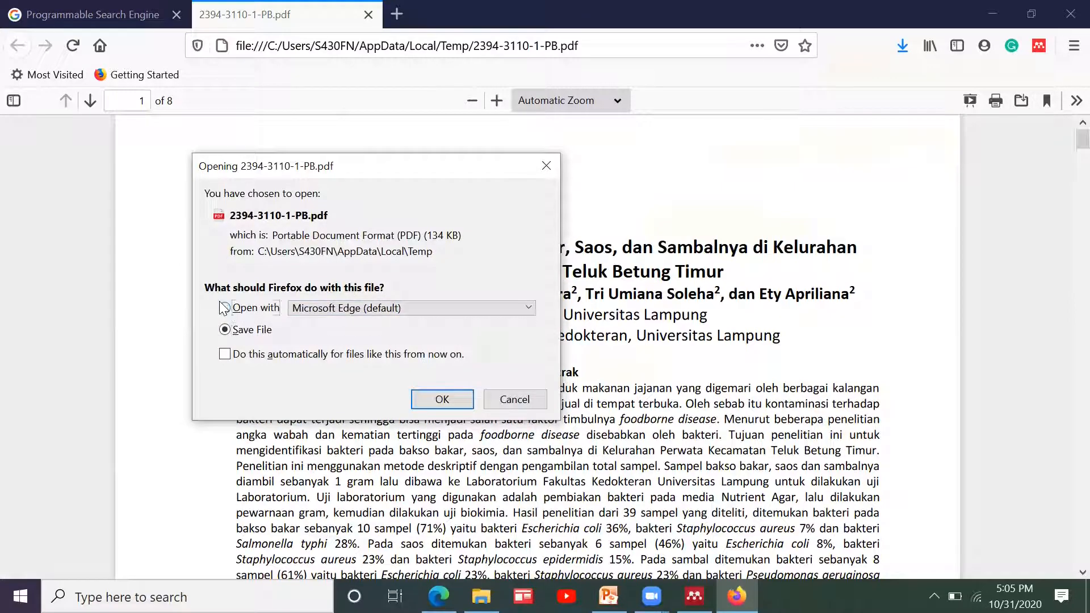
{"action": "left_click", "coordinate": [526, 308]}
{"action": "left_click", "coordinate": [355, 343]}
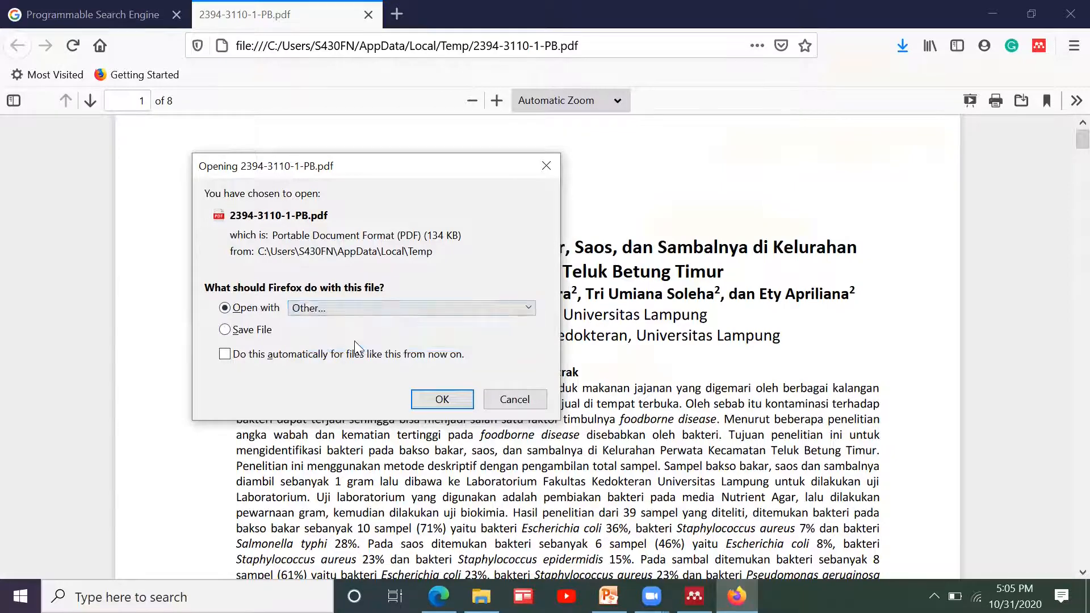
{"action": "left_click", "coordinate": [306, 382]}
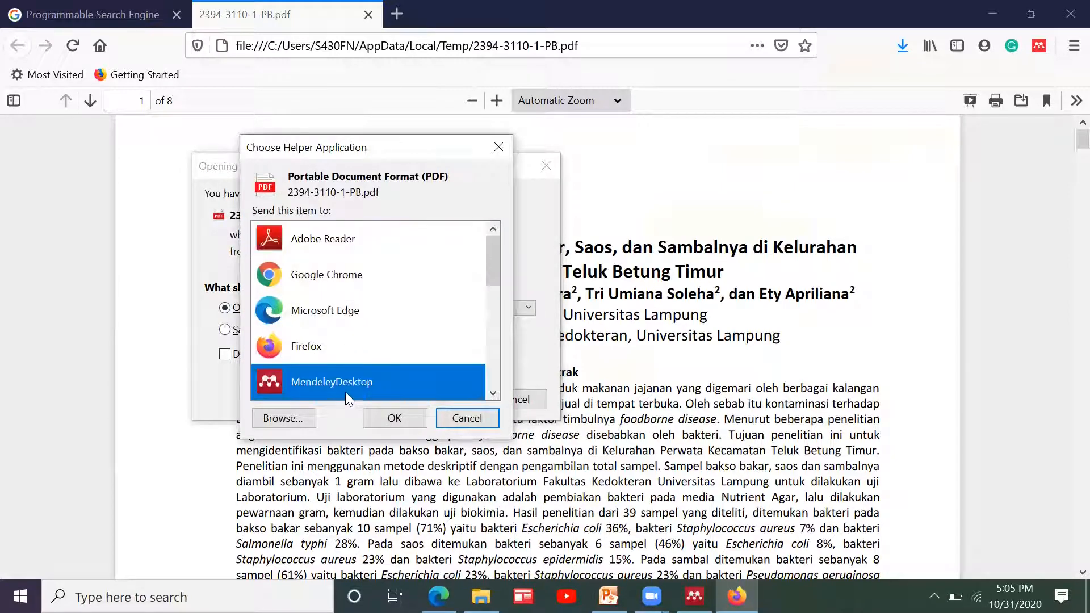
{"action": "left_click", "coordinate": [390, 418]}
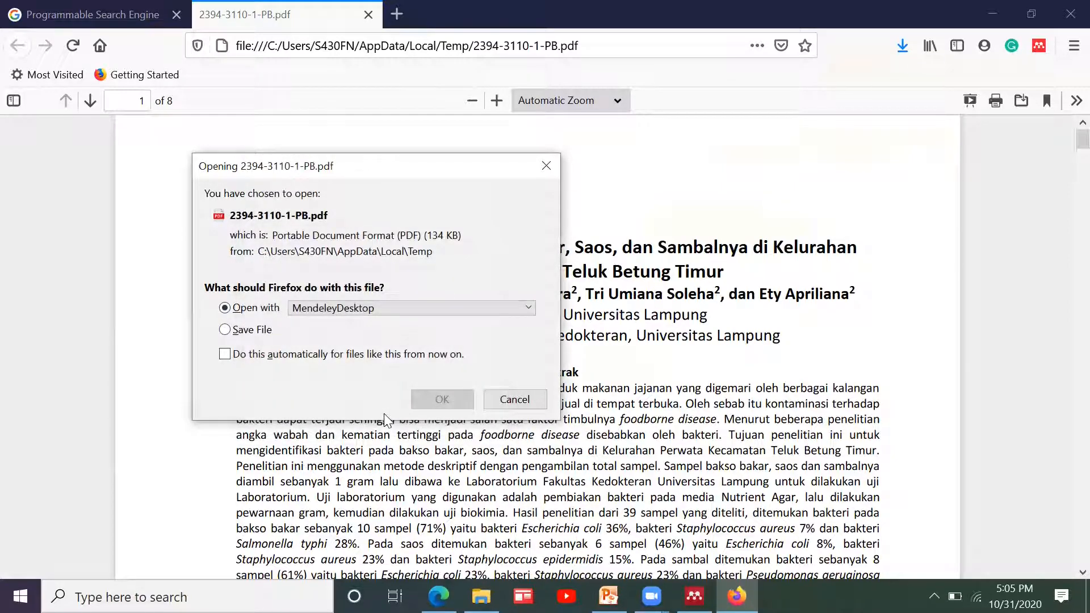
{"action": "left_click", "coordinate": [451, 405]}
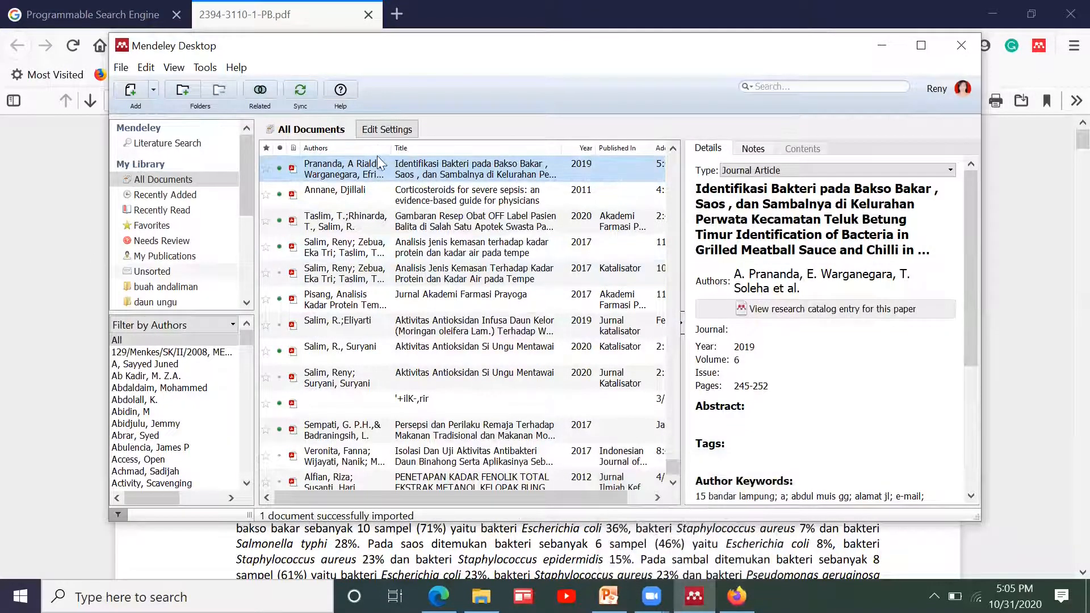
Step: Sync the library and open the imported article "Identifikasi Bakteri pada Bakso Bakar, Saos, dan Sambalnya" for reading
{"action": "left_click", "coordinate": [301, 90]}
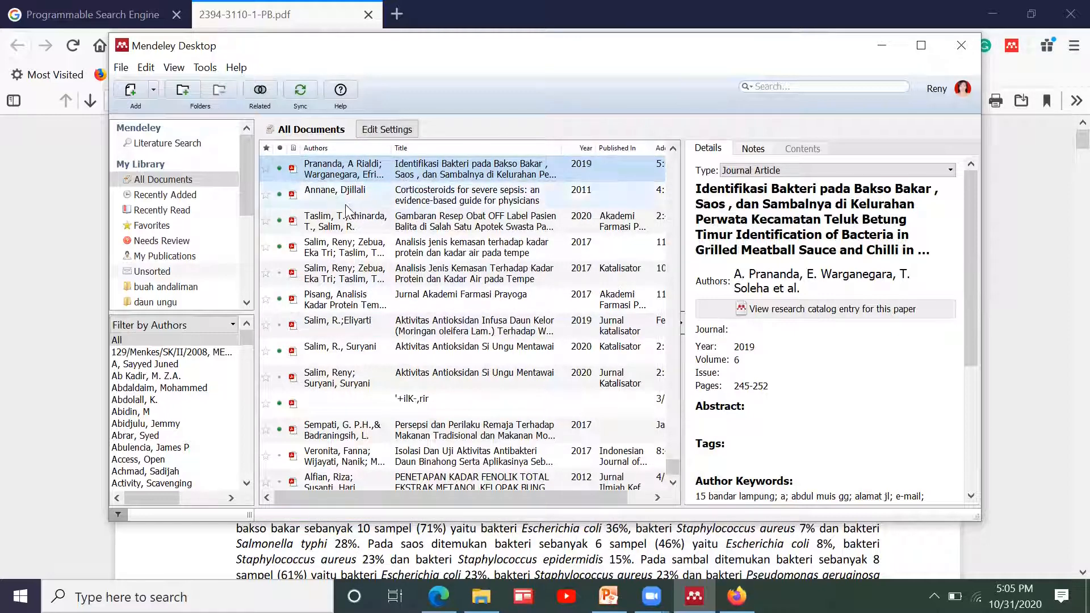
{"action": "double_click", "coordinate": [467, 175]}
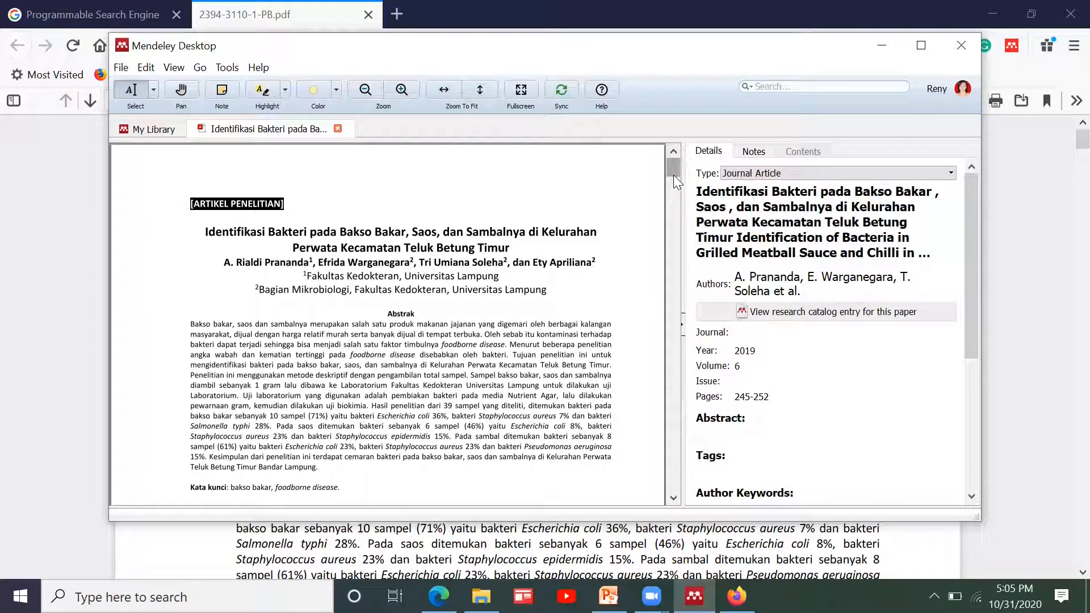
Step: Shorten the first author's given names to initials with periods in the article's details, followed by a comma
{"action": "left_click", "coordinate": [778, 290]}
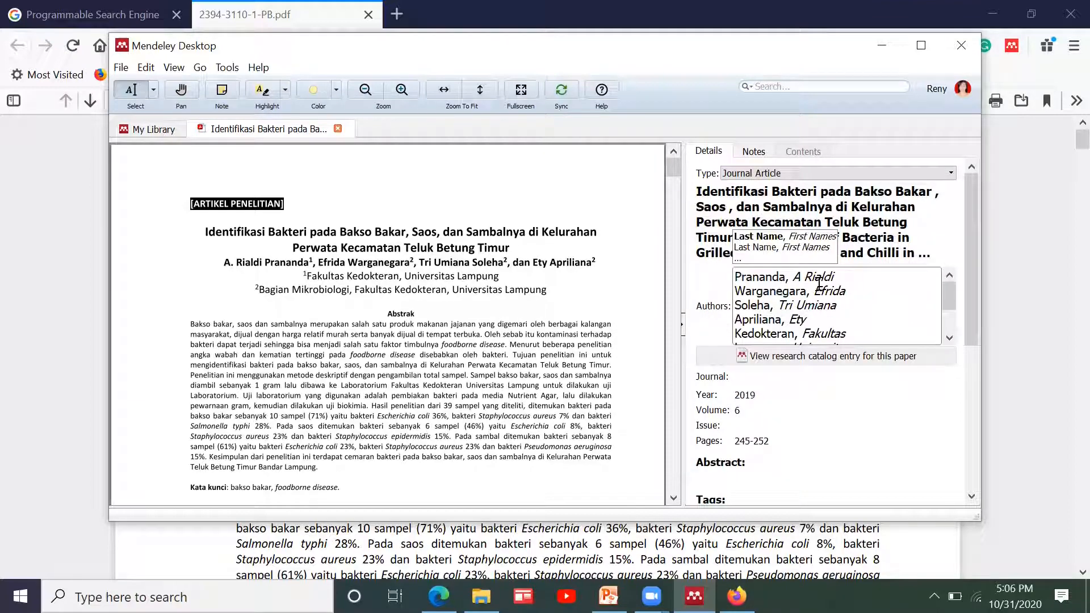
{"action": "left_click", "coordinate": [844, 281]}
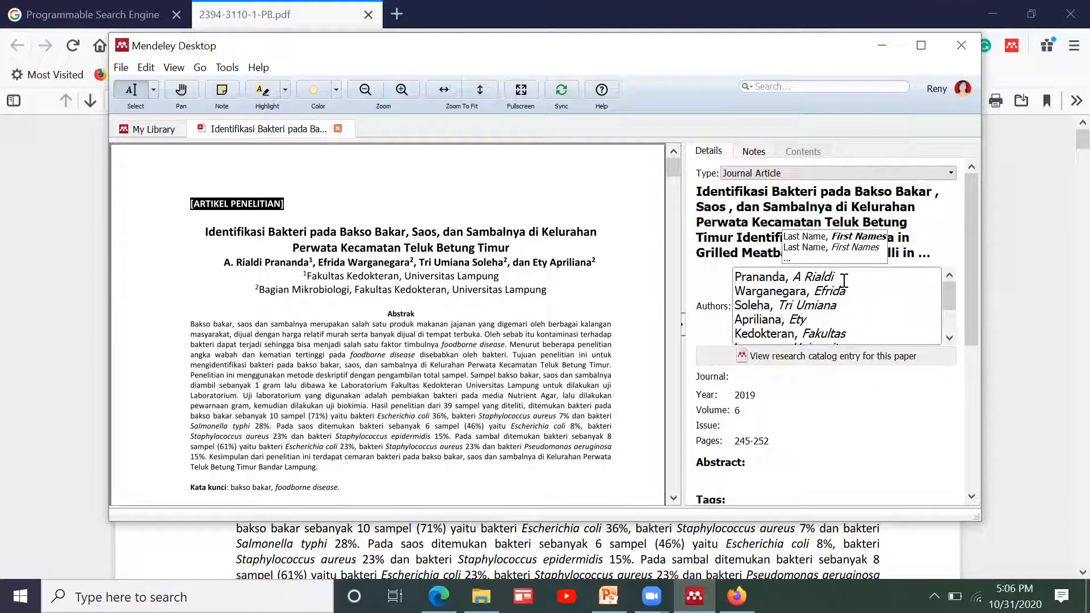
{"action": "key", "text": "BackSpace"}
{"action": "key", "text": "BackSpace"}
{"action": "key", "text": "BackSpace"}
{"action": "key", "text": "BackSpace"}
{"action": "key", "text": "BackSpace"}
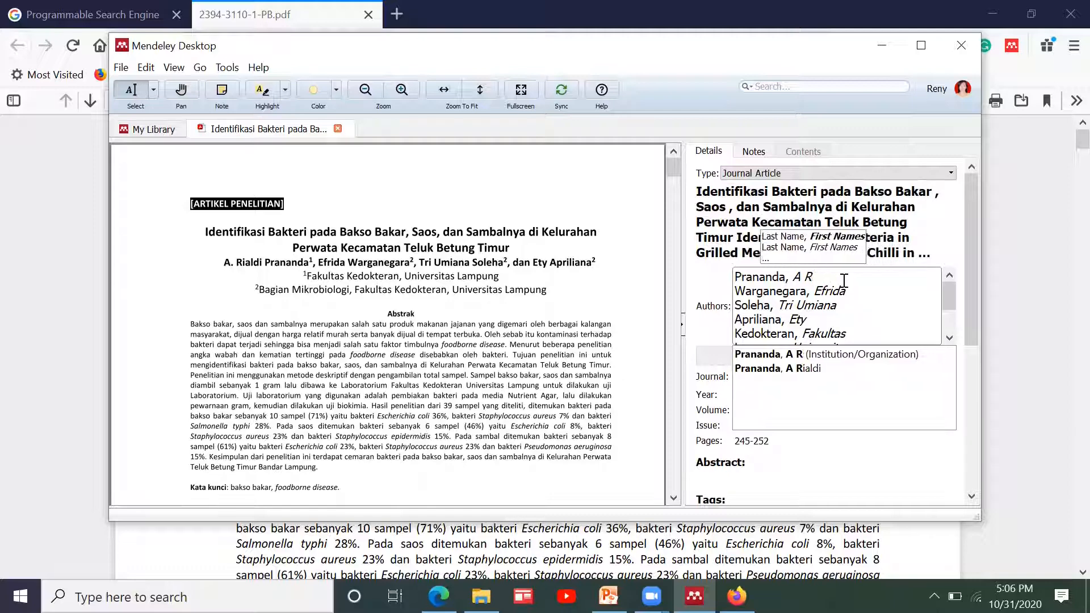
{"action": "type", "text": "."}
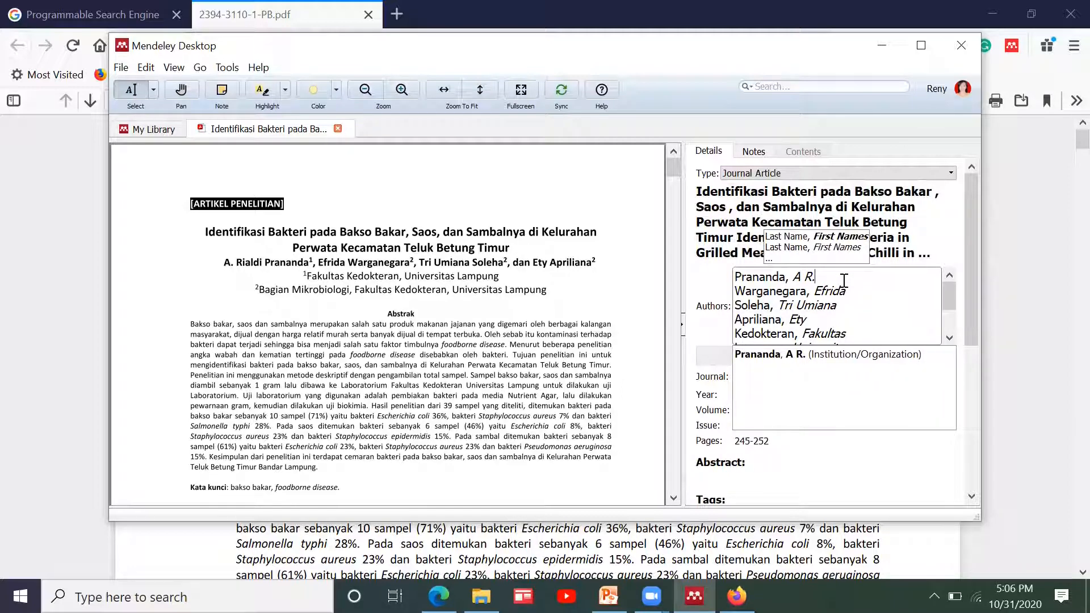
{"action": "type", "text": ","}
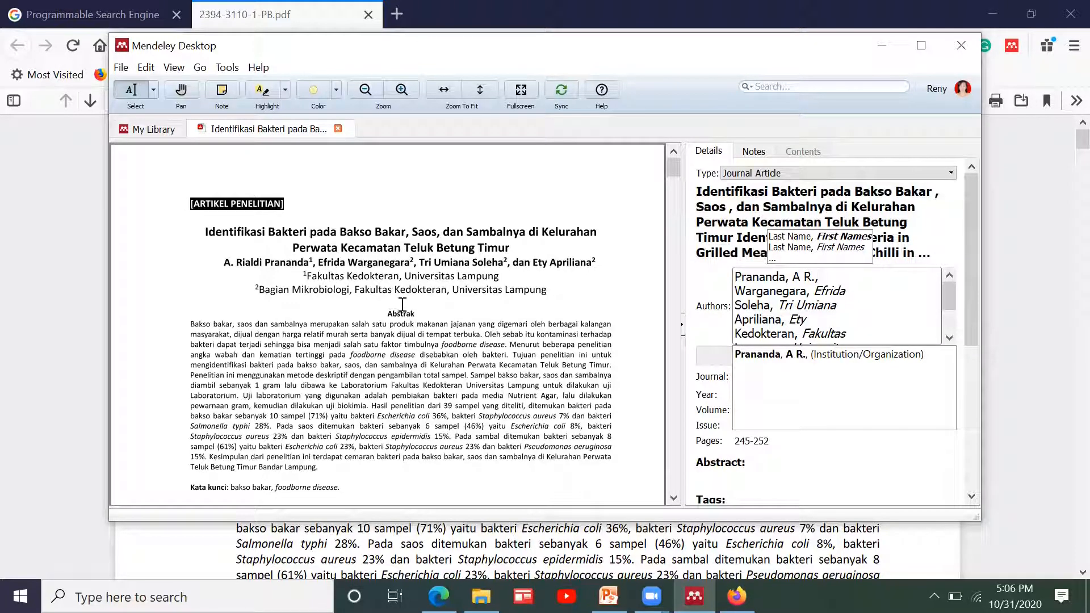
{"action": "left_click", "coordinate": [801, 278]}
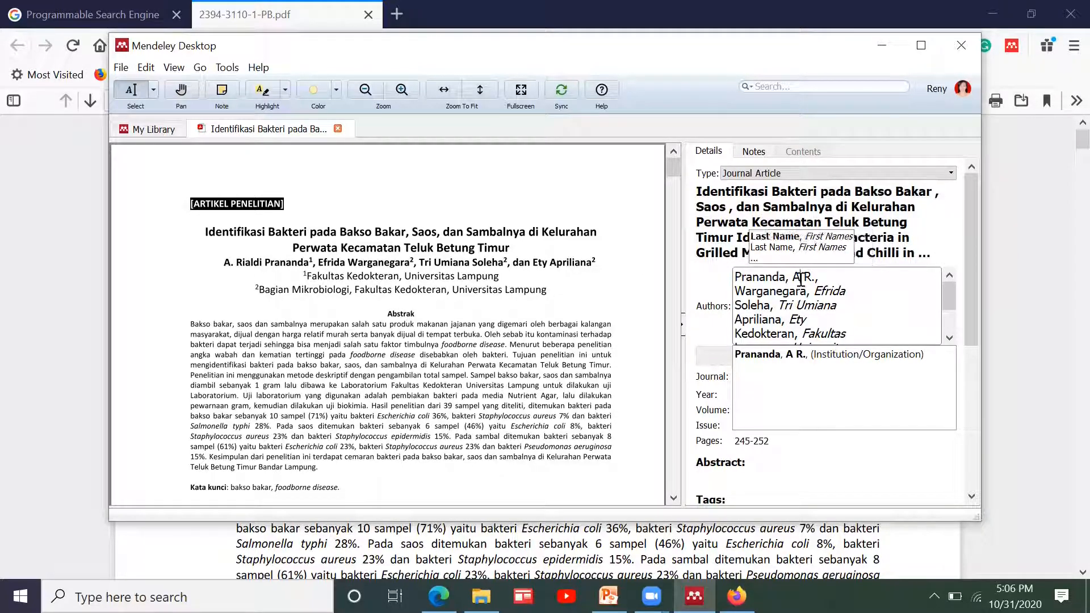
{"action": "type", "text": "."}
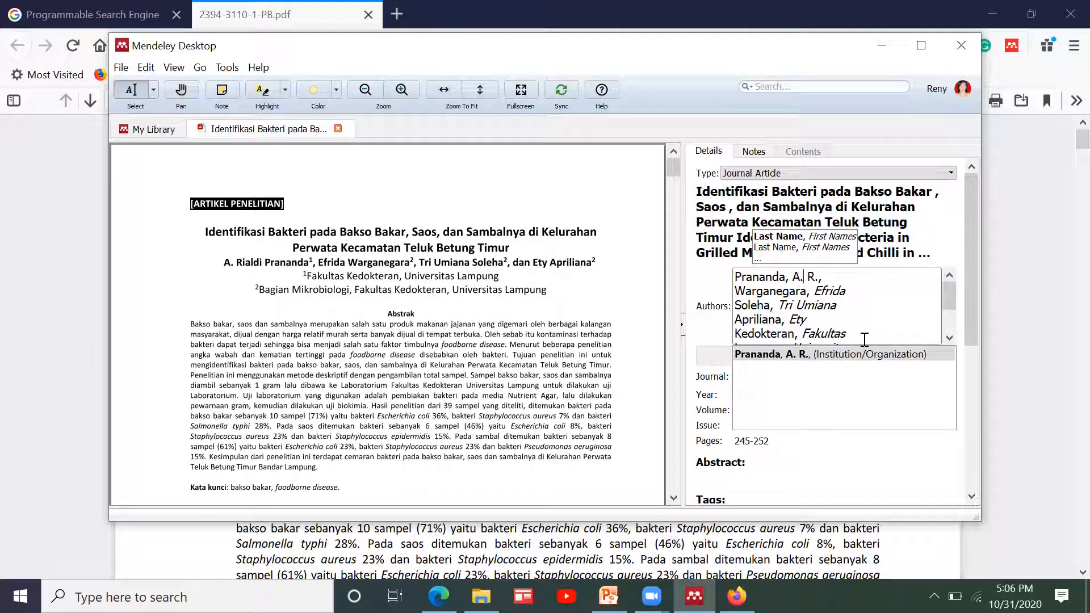
Step: Delete all author entries after the first one, including the wrongly detected faculty and university names
{"action": "left_click_drag", "start_coordinate": [952, 298], "coordinate": [953, 319]}
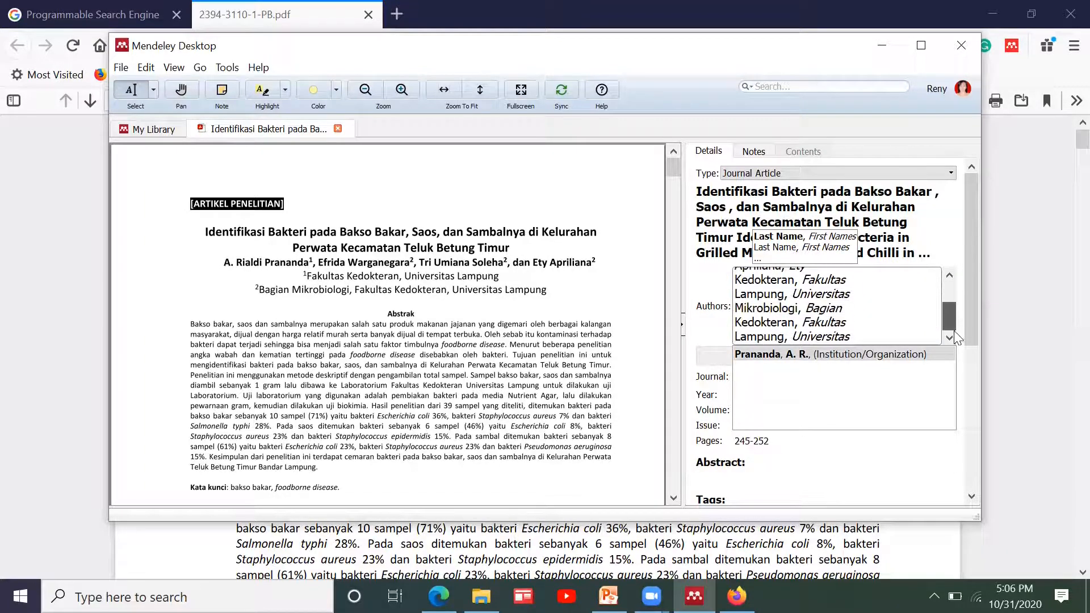
{"action": "left_click", "coordinate": [859, 333]}
{"action": "key", "text": "BackSpace"}
{"action": "key", "text": "BackSpace"}
{"action": "key", "text": "BackSpace"}
{"action": "key", "text": "BackSpace"}
{"action": "key", "text": "BackSpace"}
{"action": "key", "text": "BackSpace"}
{"action": "key", "text": "BackSpace"}
{"action": "key", "text": "BackSpace"}
{"action": "key", "text": "BackSpace"}
{"action": "key", "text": "BackSpace"}
{"action": "key", "text": "BackSpace"}
{"action": "key", "text": "BackSpace"}
{"action": "key", "text": "BackSpace"}
{"action": "key", "text": "BackSpace"}
{"action": "key", "text": "BackSpace"}
{"action": "key", "text": "BackSpace"}
{"action": "key", "text": "BackSpace"}
{"action": "key", "text": "BackSpace"}
{"action": "key", "text": "BackSpace"}
{"action": "key", "text": "BackSpace"}
{"action": "key", "text": "BackSpace"}
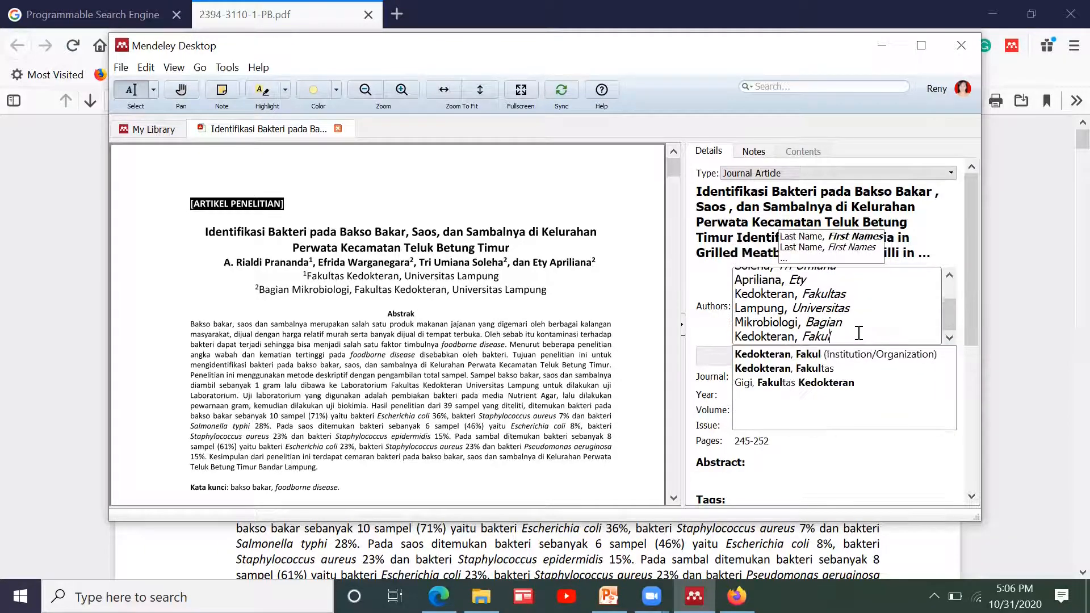
{"action": "key", "text": "BackSpace"}
{"action": "key", "text": "BackSpace"}
{"action": "key", "text": "BackSpace"}
{"action": "key", "text": "BackSpace"}
{"action": "key", "text": "BackSpace"}
{"action": "key", "text": "BackSpace"}
{"action": "key", "text": "BackSpace"}
{"action": "key", "text": "BackSpace"}
{"action": "key", "text": "BackSpace"}
{"action": "key", "text": "BackSpace"}
{"action": "key", "text": "BackSpace"}
{"action": "key", "text": "BackSpace"}
{"action": "key", "text": "BackSpace"}
{"action": "key", "text": "BackSpace"}
{"action": "key", "text": "BackSpace"}
{"action": "key", "text": "BackSpace"}
{"action": "key", "text": "BackSpace"}
{"action": "key", "text": "BackSpace"}
{"action": "key", "text": "BackSpace"}
{"action": "key", "text": "BackSpace"}
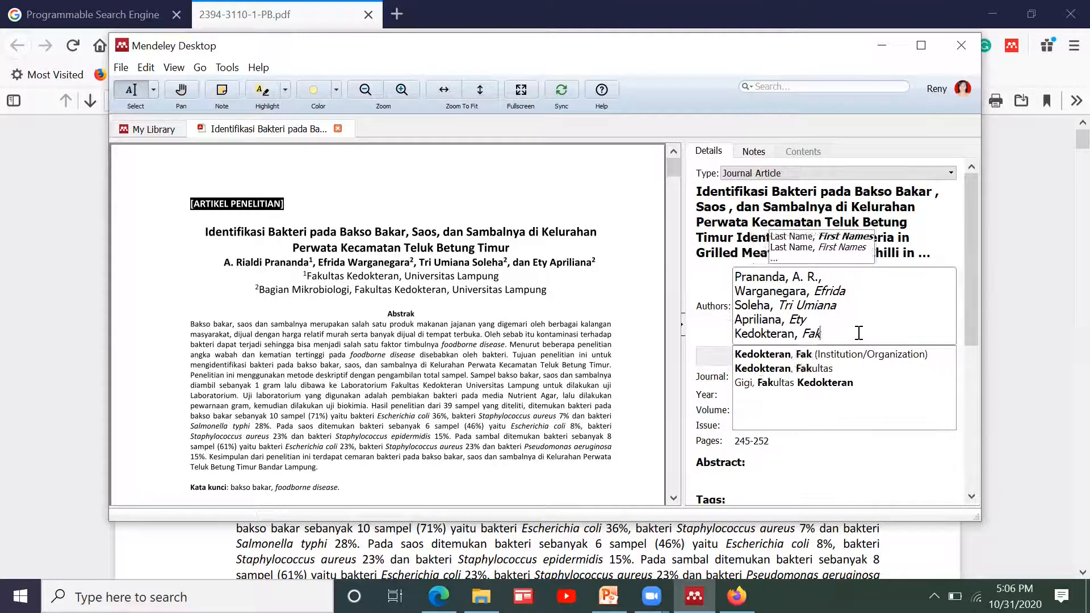
{"action": "key", "text": "BackSpace"}
{"action": "key", "text": "BackSpace"}
{"action": "key", "text": "BackSpace"}
{"action": "key", "text": "BackSpace"}
{"action": "key", "text": "BackSpace"}
{"action": "key", "text": "BackSpace"}
{"action": "key", "text": "BackSpace"}
{"action": "key", "text": "BackSpace"}
{"action": "key", "text": "BackSpace"}
{"action": "key", "text": "BackSpace"}
{"action": "key", "text": "BackSpace"}
{"action": "key", "text": "BackSpace"}
{"action": "key", "text": "BackSpace"}
{"action": "key", "text": "BackSpace"}
{"action": "key", "text": "BackSpace"}
{"action": "key", "text": "BackSpace"}
{"action": "key", "text": "BackSpace"}
{"action": "key", "text": "BackSpace"}
{"action": "key", "text": "BackSpace"}
{"action": "key", "text": "BackSpace"}
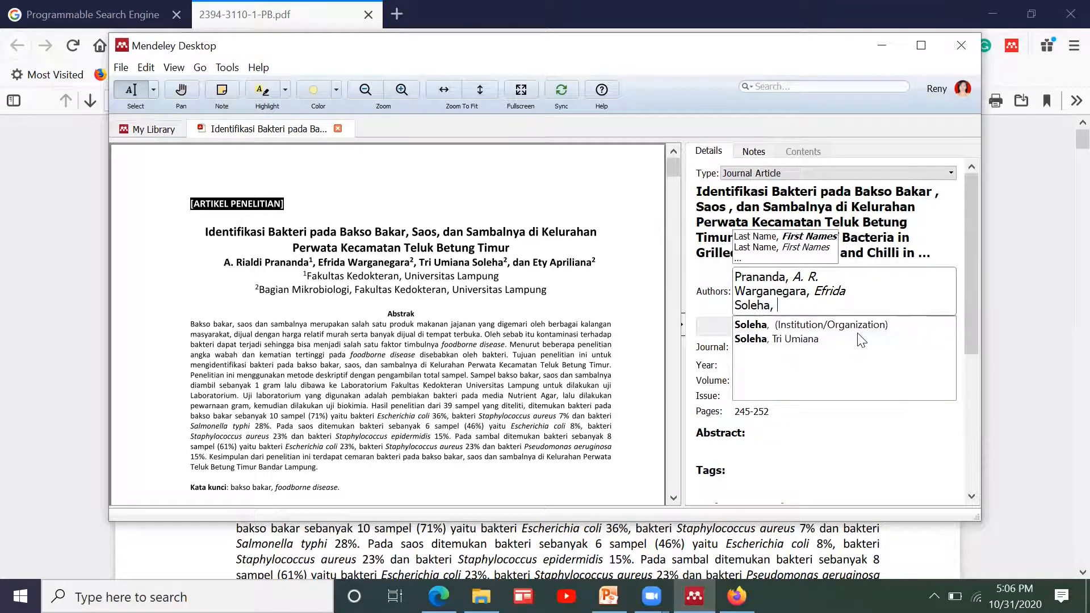
{"action": "key", "text": "BackSpace"}
{"action": "key", "text": "BackSpace"}
{"action": "key", "text": "BackSpace"}
{"action": "key", "text": "BackSpace"}
{"action": "key", "text": "BackSpace"}
{"action": "key", "text": "BackSpace"}
{"action": "key", "text": "BackSpace"}
{"action": "key", "text": "BackSpace"}
{"action": "key", "text": "BackSpace"}
{"action": "key", "text": "BackSpace"}
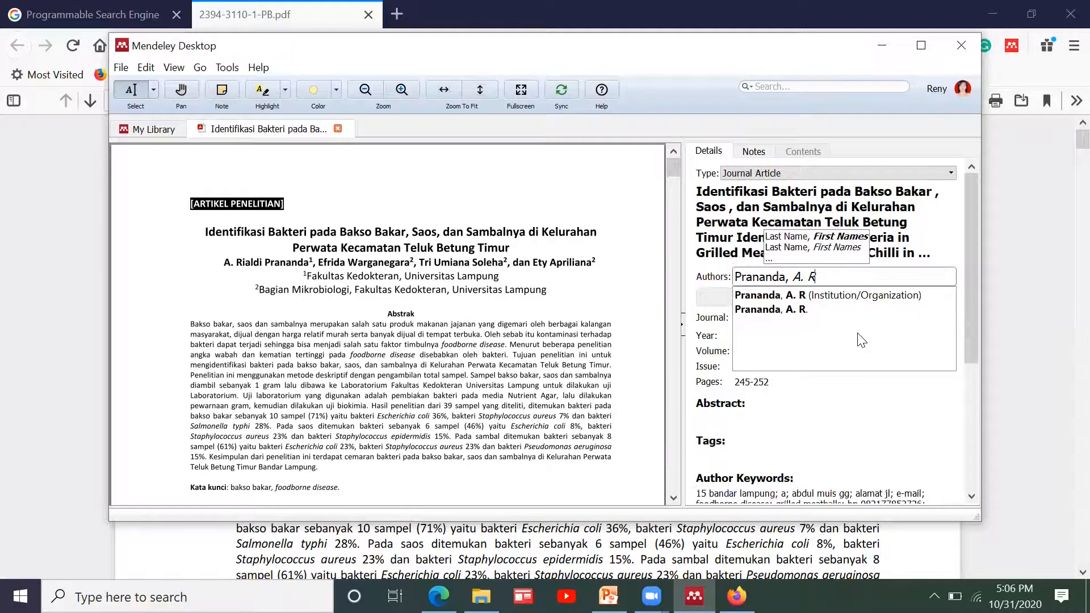
Step: End the remaining author's initials with a period and append ",dkk." to the author entry
{"action": "type", "text": "."}
{"action": "key", "text": "Return"}
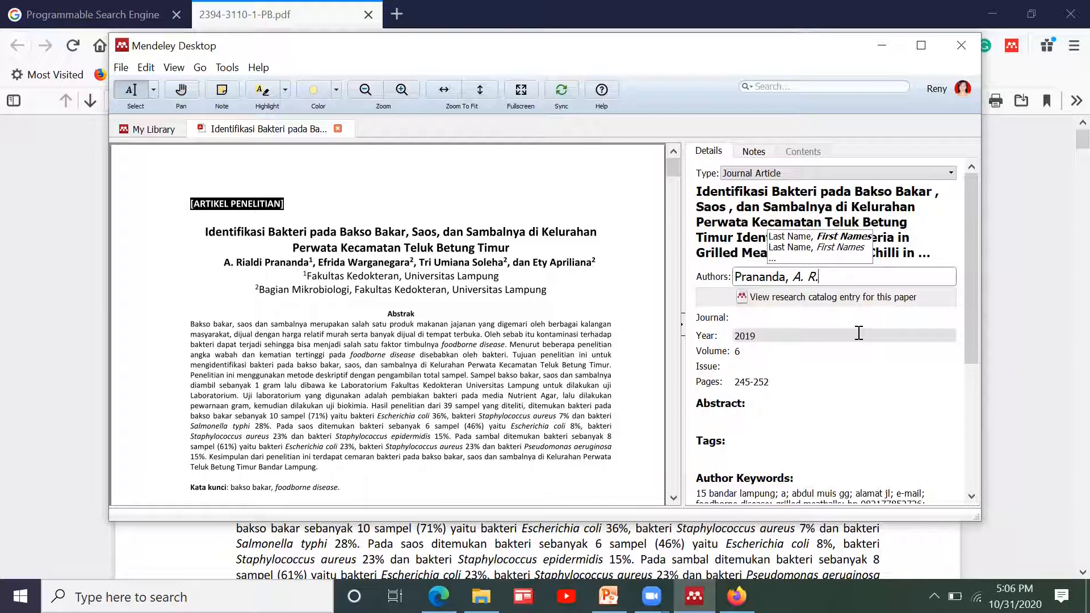
{"action": "type", "text": ",dkk."}
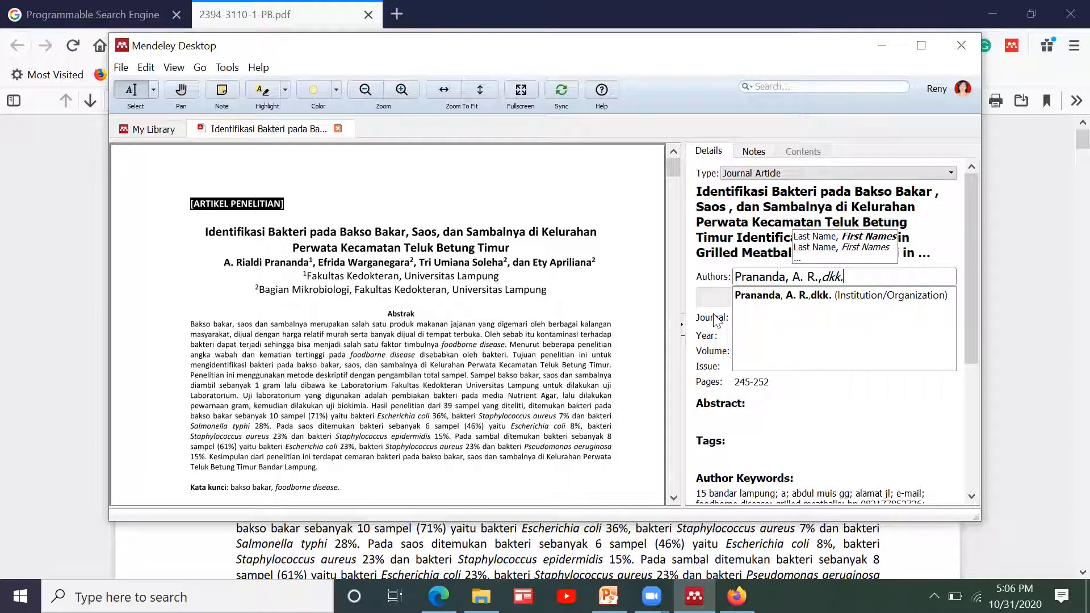
{"action": "left_click", "coordinate": [717, 320]}
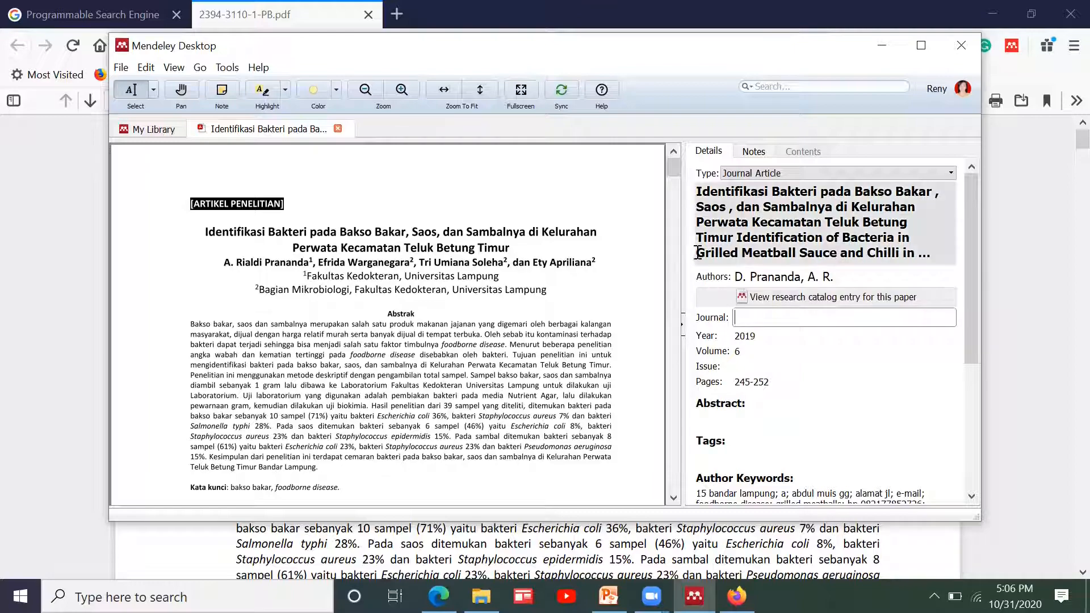
Step: Find the journal name in the article's first-page footer and set the Journal to "Agromedicine"
{"action": "left_click_drag", "start_coordinate": [676, 172], "coordinate": [678, 200]}
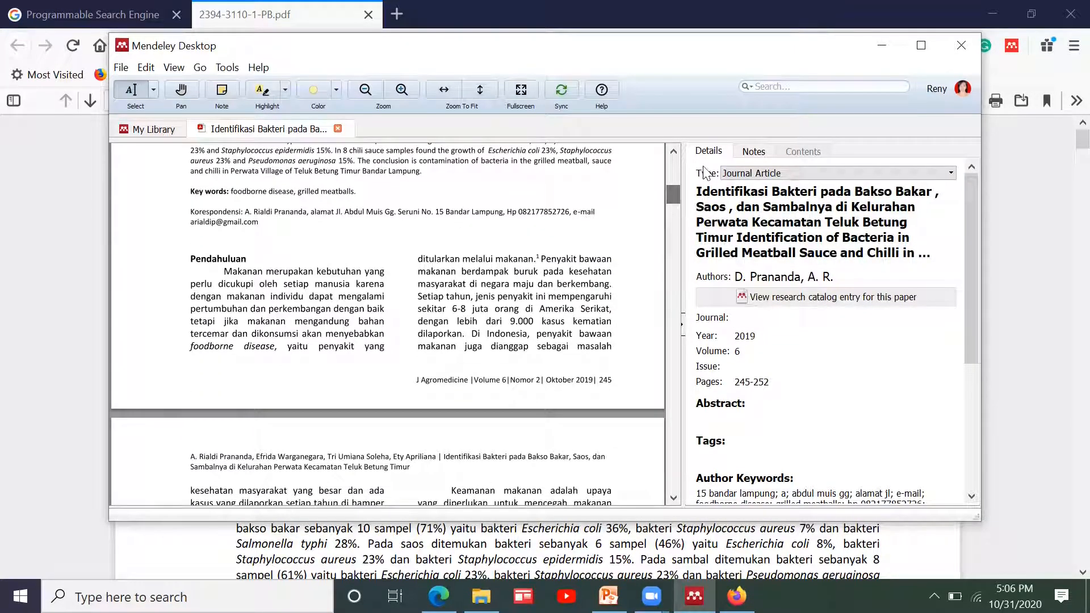
{"action": "left_click", "coordinate": [747, 316]}
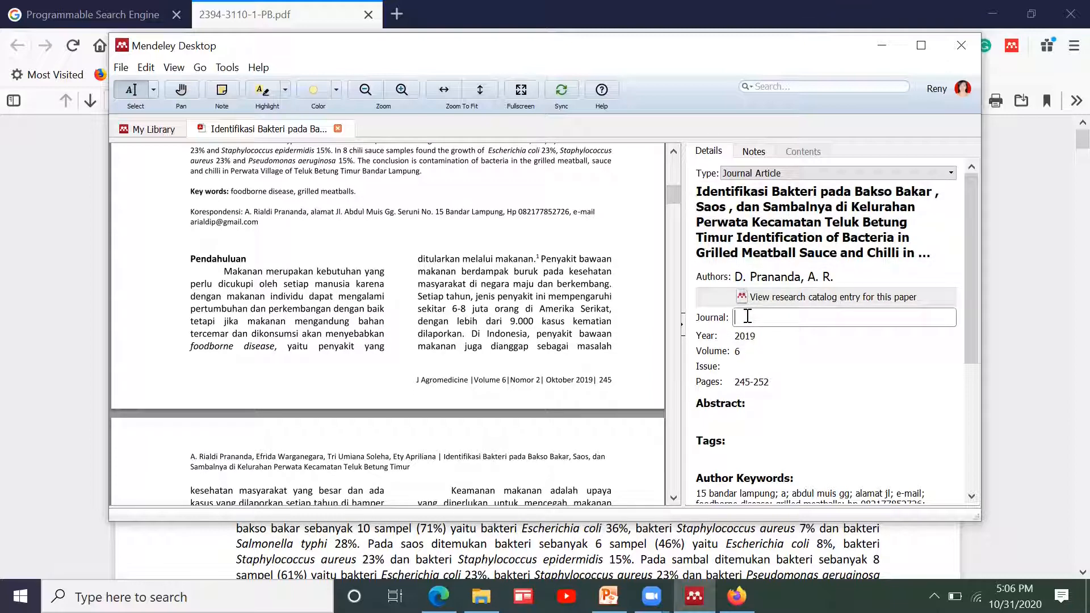
{"action": "type", "text": "A"}
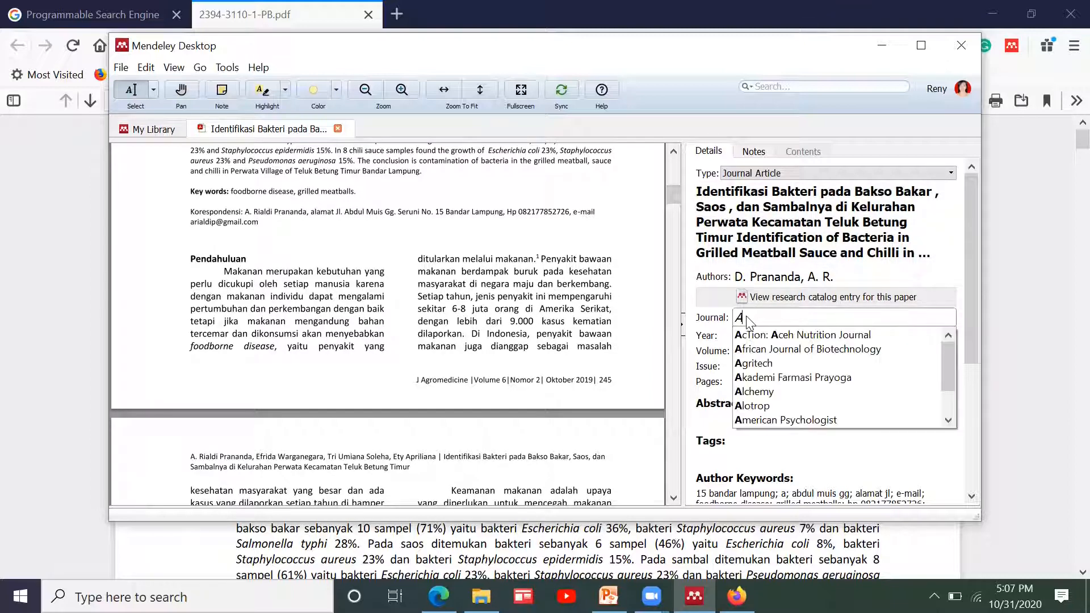
{"action": "type", "text": "grome"}
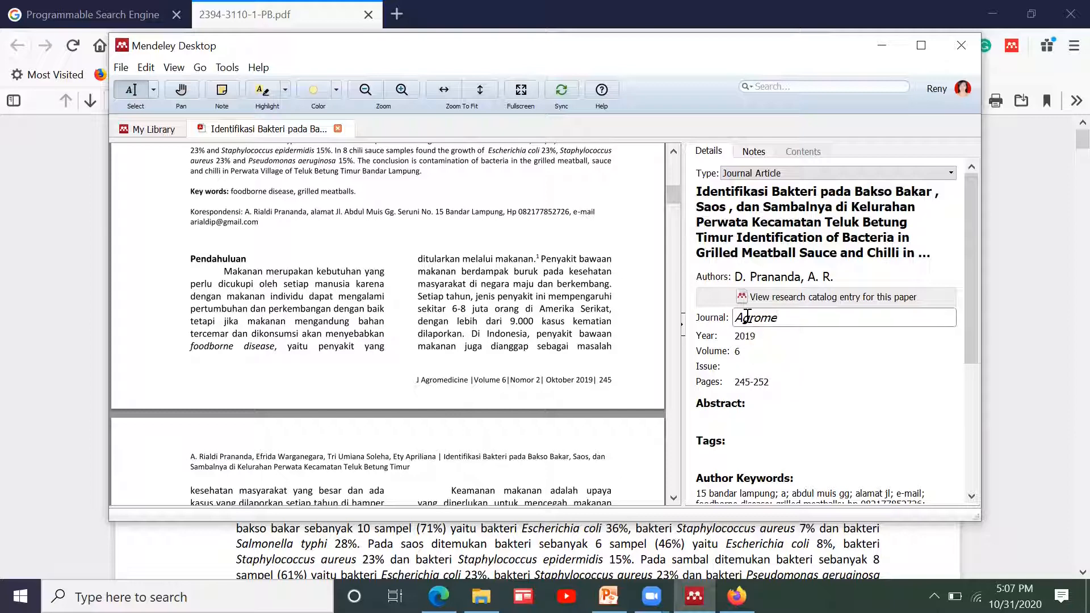
{"action": "type", "text": "dicine"}
{"action": "left_click", "coordinate": [753, 335]}
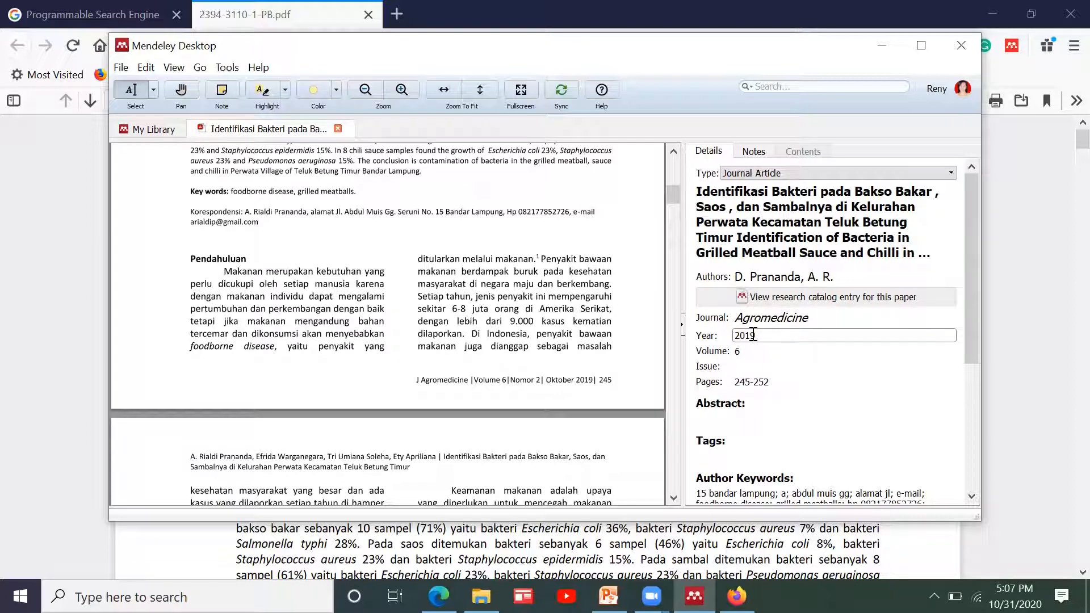
Step: Set the article's Issue to 2, check the remaining detail fields, and sync the library
{"action": "left_click", "coordinate": [749, 367]}
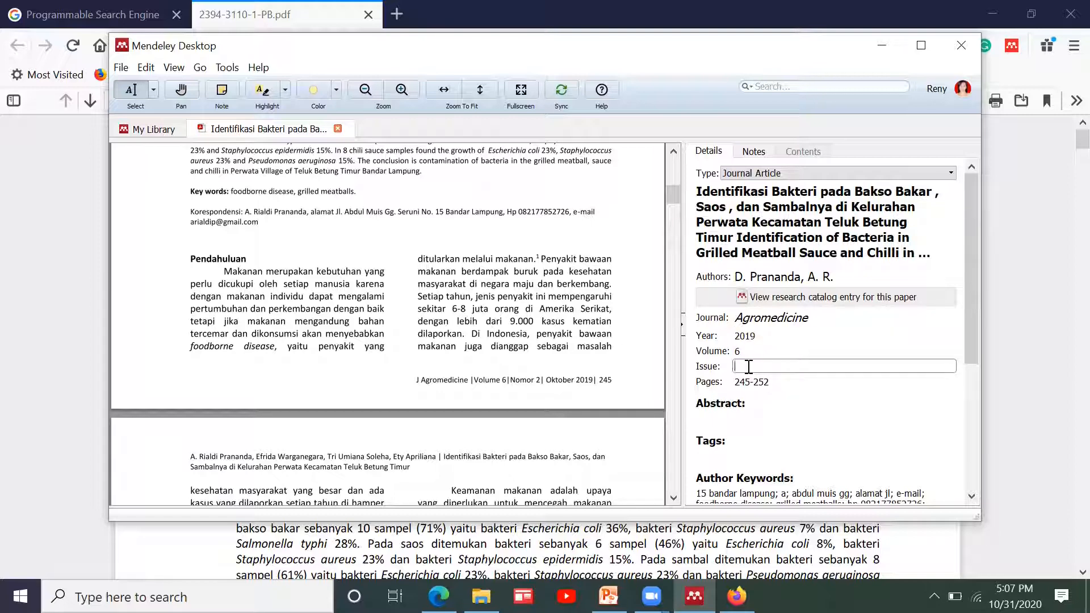
{"action": "type", "text": "2"}
{"action": "key", "text": "Return"}
{"action": "left_click_drag", "start_coordinate": [977, 341], "coordinate": [977, 496]}
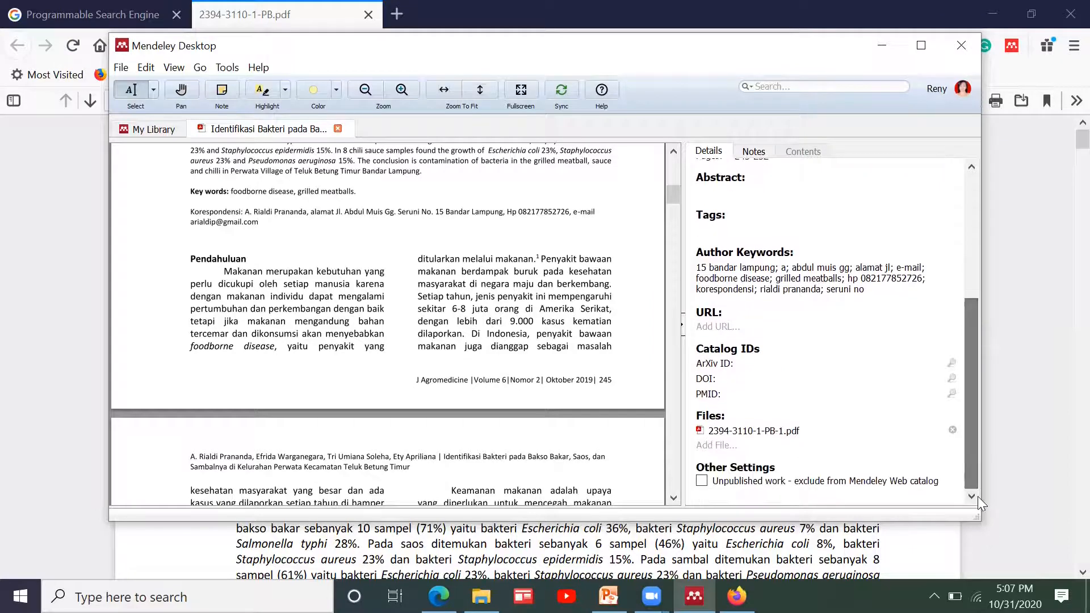
{"action": "left_click", "coordinate": [561, 91]}
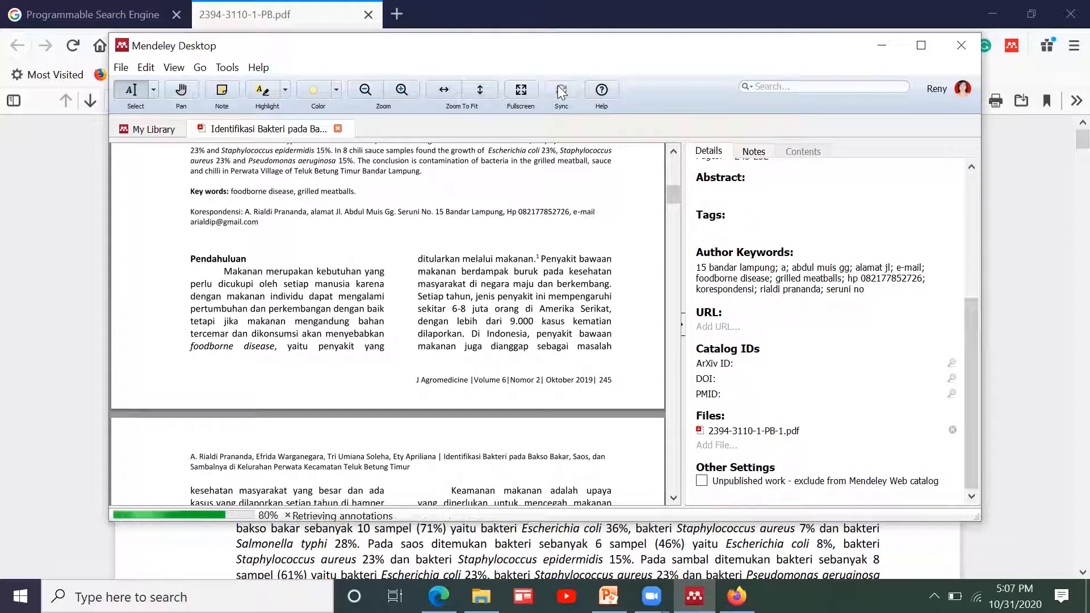
Step: Create a new folder named "tugas metodologi" in My Library
{"action": "left_click", "coordinate": [147, 129]}
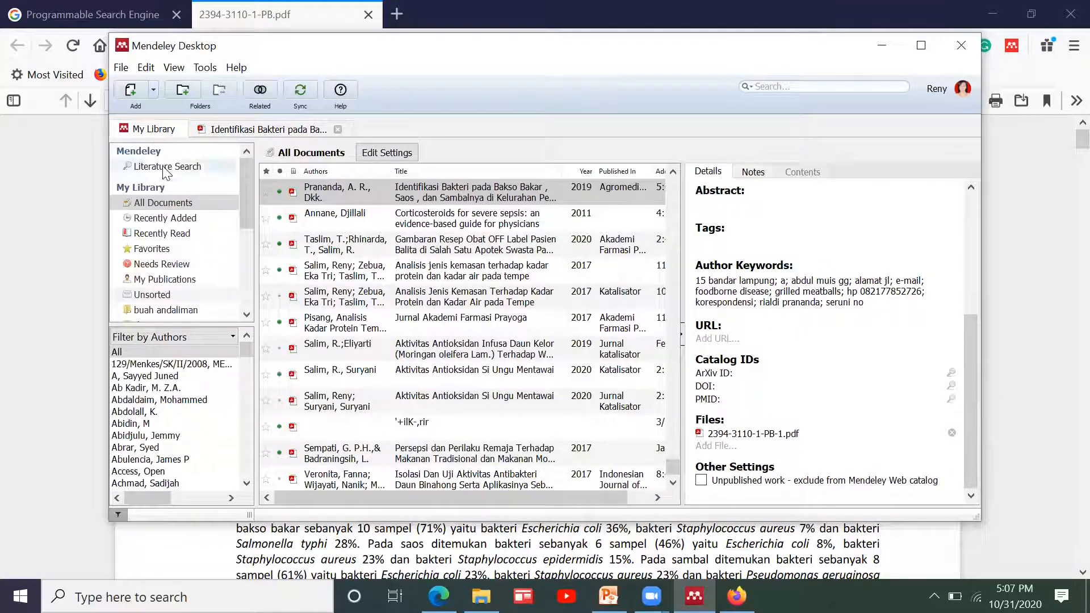
{"action": "left_click_drag", "start_coordinate": [243, 211], "coordinate": [239, 301]}
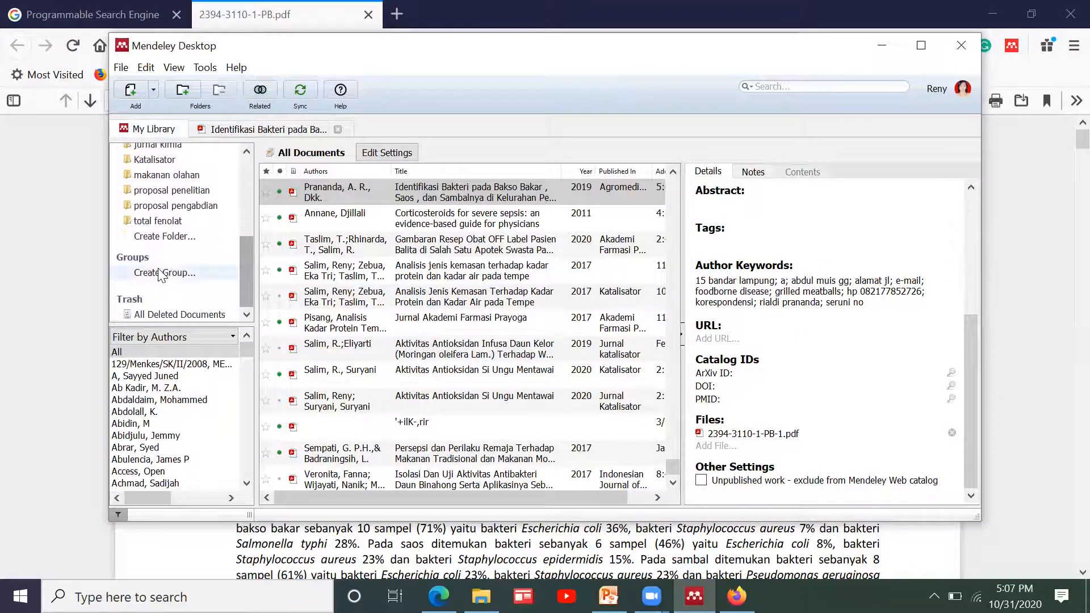
{"action": "left_click", "coordinate": [165, 236]}
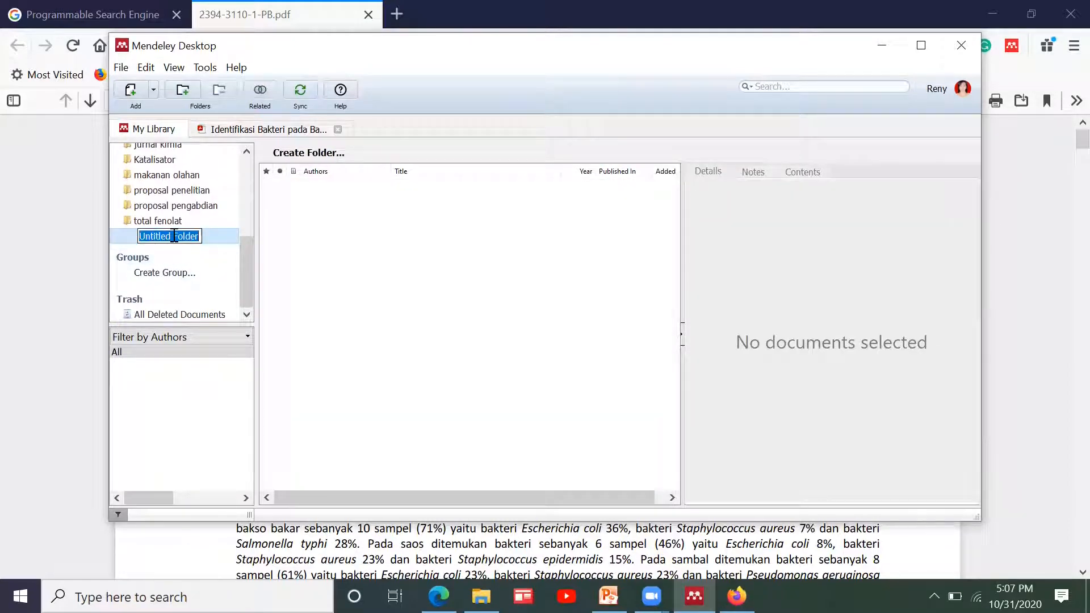
{"action": "type", "text": "T"}
{"action": "type", "text": "tugas met"}
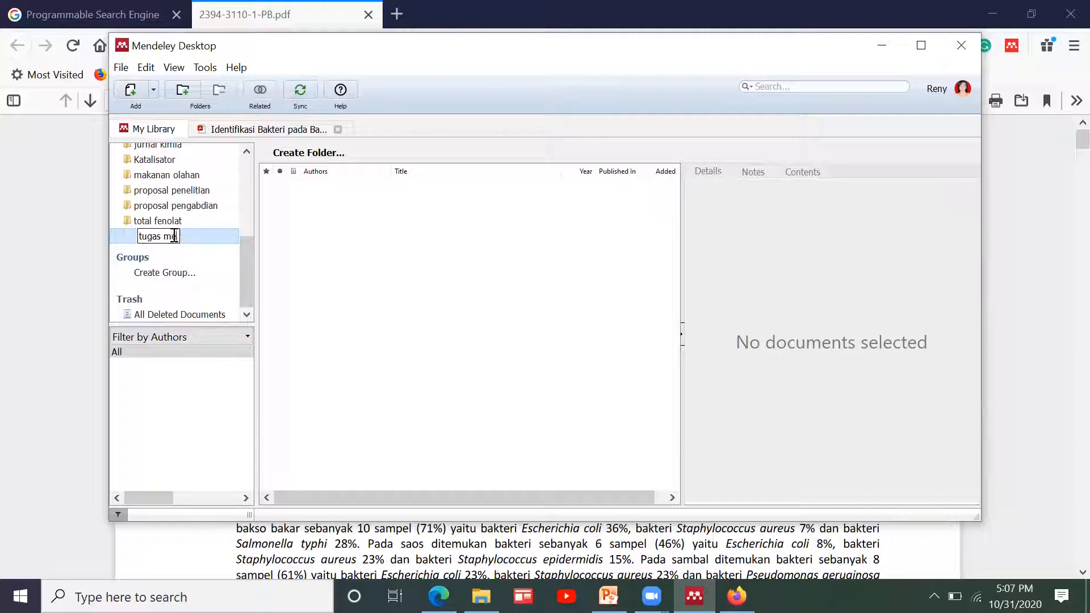
{"action": "type", "text": "odologi"}
{"action": "left_click", "coordinate": [289, 220]}
Step: Show the Recently Read documents to locate the newly imported article
{"action": "left_click", "coordinate": [246, 152]}
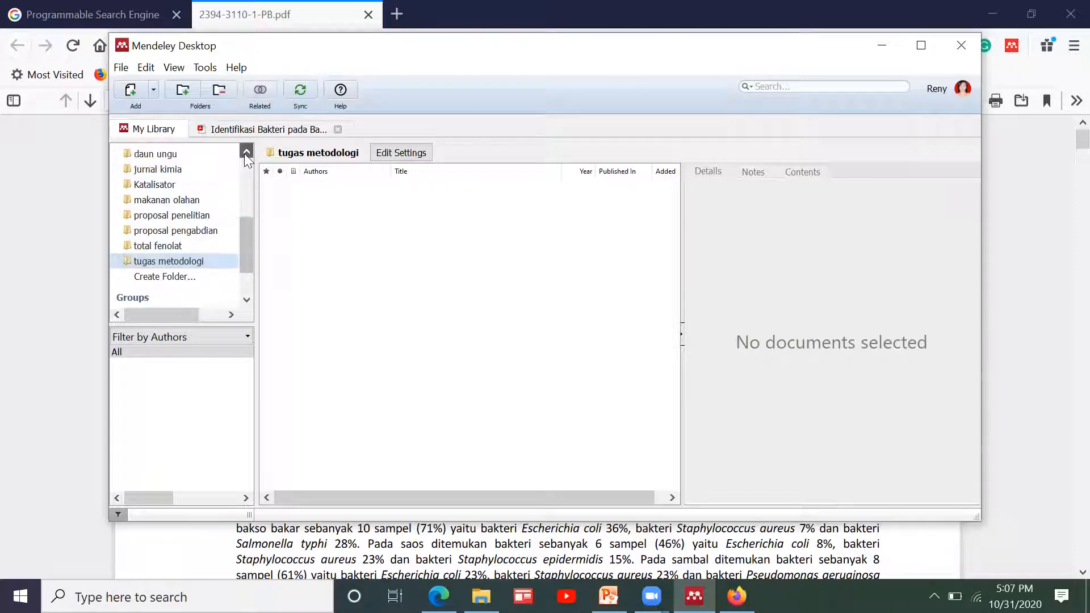
{"action": "left_click", "coordinate": [247, 152]}
{"action": "left_click", "coordinate": [246, 151]}
{"action": "left_click", "coordinate": [246, 152]}
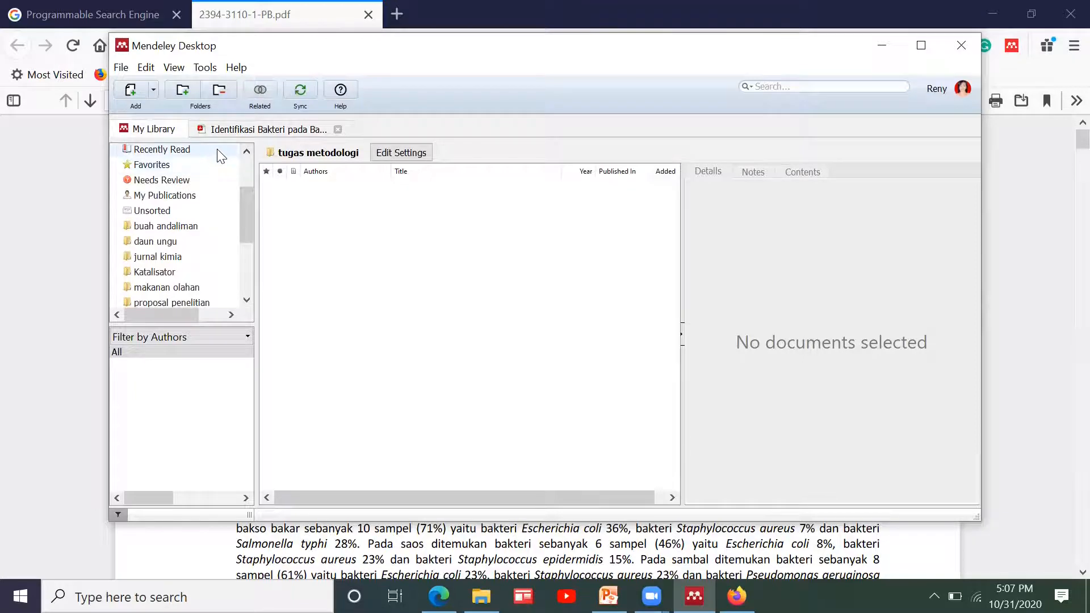
{"action": "left_click", "coordinate": [218, 149]}
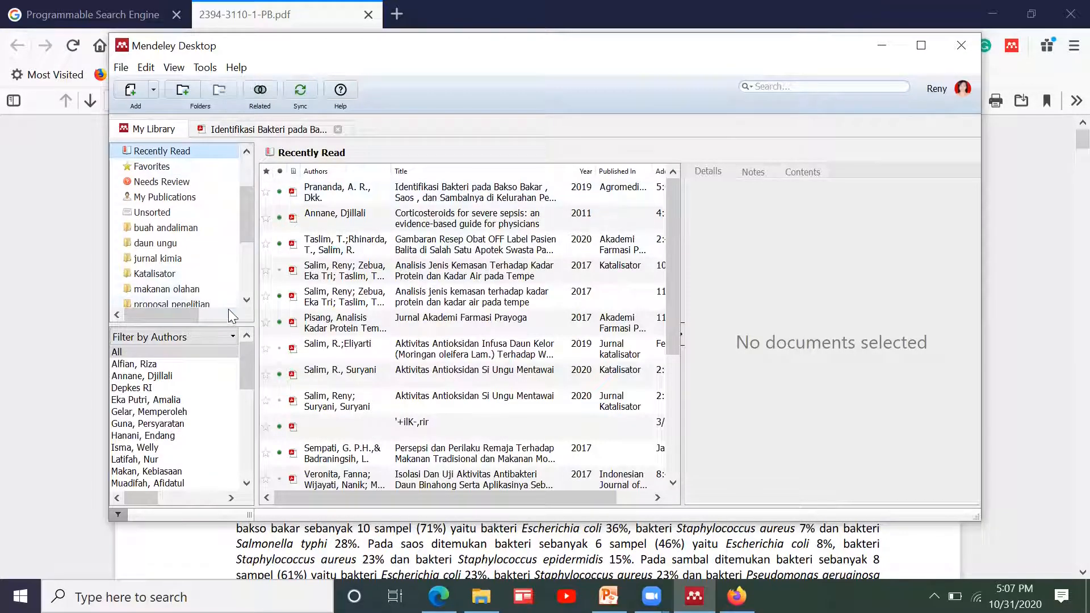
Step: Add the "Identifikasi Bakteri pada Bakso Bakar" article to the "tugas metodologi" folder, open that folder, and sync the library
{"action": "left_click", "coordinate": [246, 299]}
{"action": "left_click", "coordinate": [249, 296]}
{"action": "left_click", "coordinate": [250, 297]}
{"action": "left_click", "coordinate": [250, 296]}
{"action": "left_click", "coordinate": [250, 297]}
{"action": "left_click", "coordinate": [343, 191]}
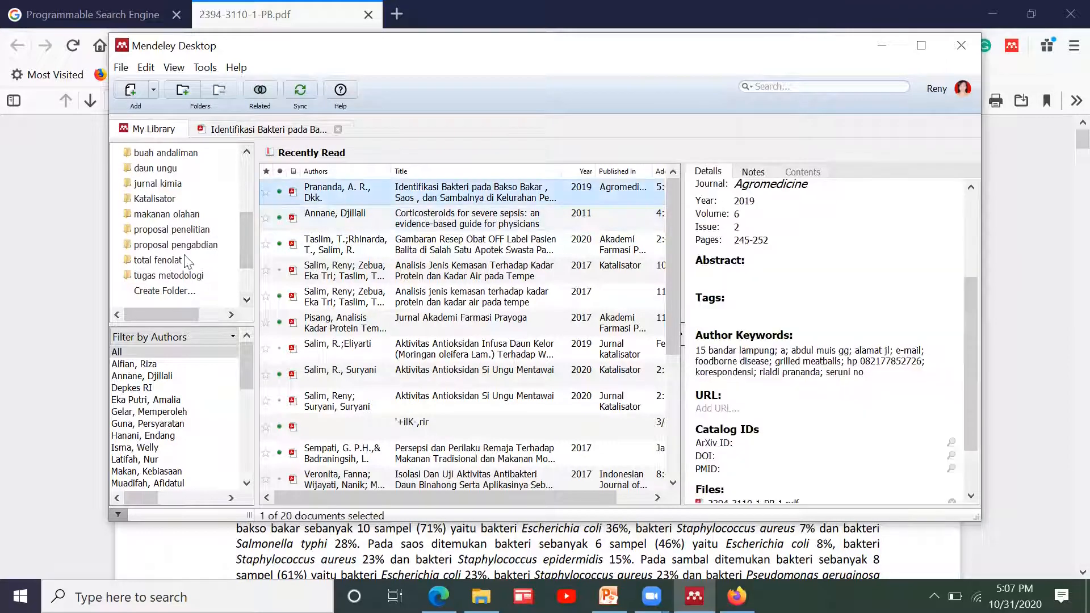
{"action": "left_click_drag", "start_coordinate": [189, 275], "coordinate": [175, 280]}
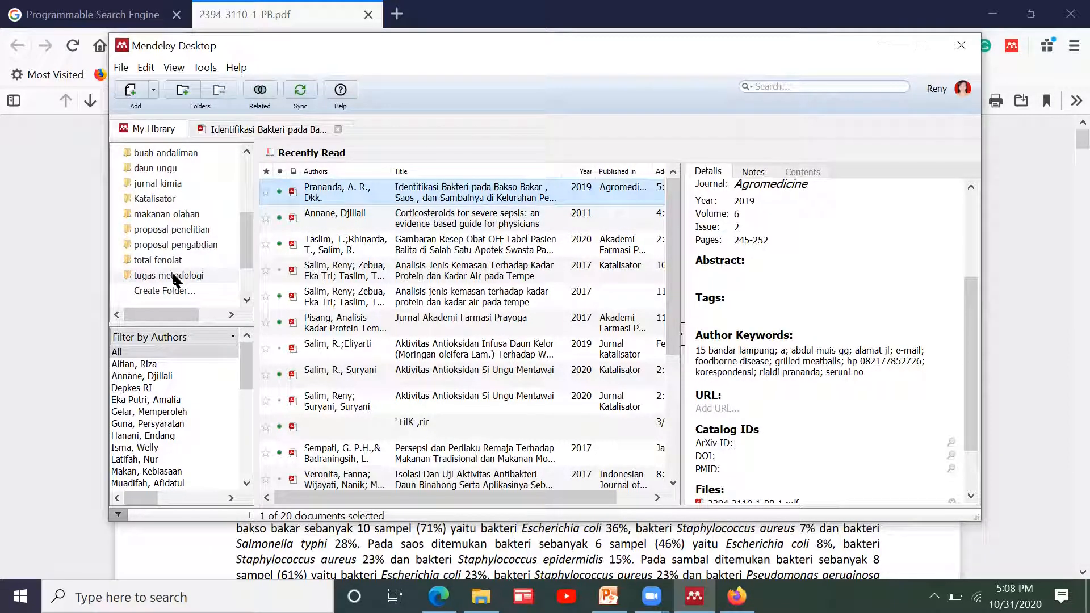
{"action": "left_click", "coordinate": [174, 276]}
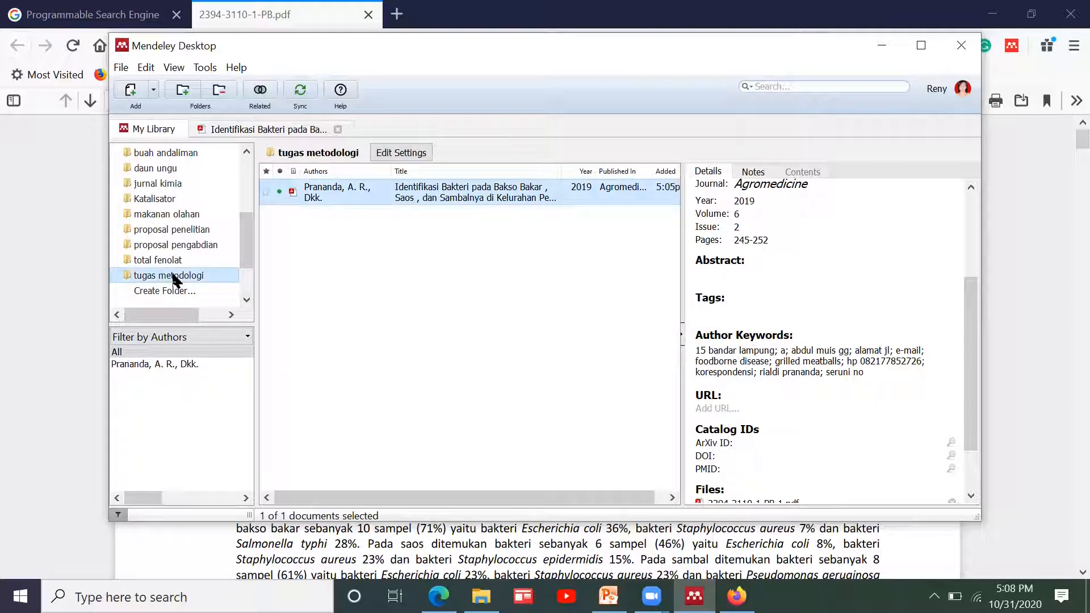
{"action": "left_click", "coordinate": [301, 91]}
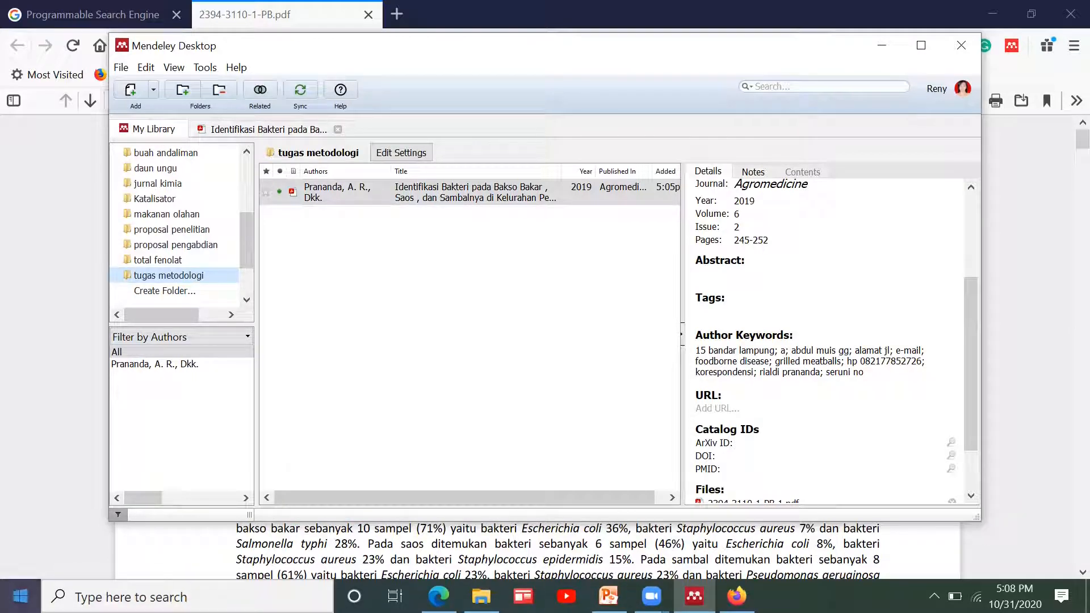
Step: Switch to a blank Microsoft Word document, enter the sample text "Frukyinkyi." and set the font to Times New Roman, size 16
{"action": "key", "text": "super"}
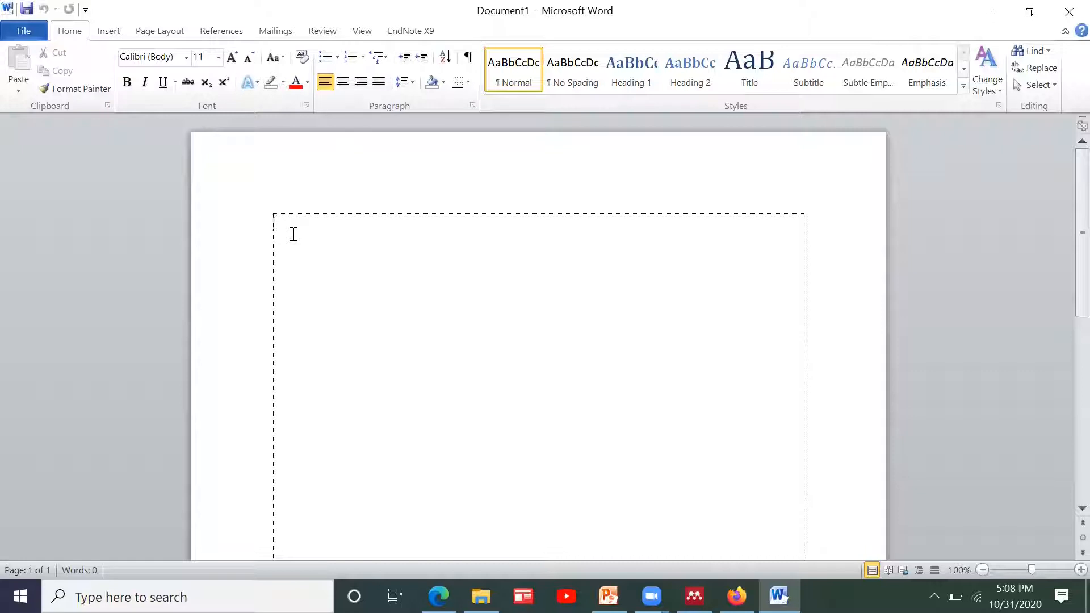
{"action": "type", "text": "frukyinkyi."}
{"action": "left_click", "coordinate": [186, 56]}
{"action": "left_click", "coordinate": [198, 148]}
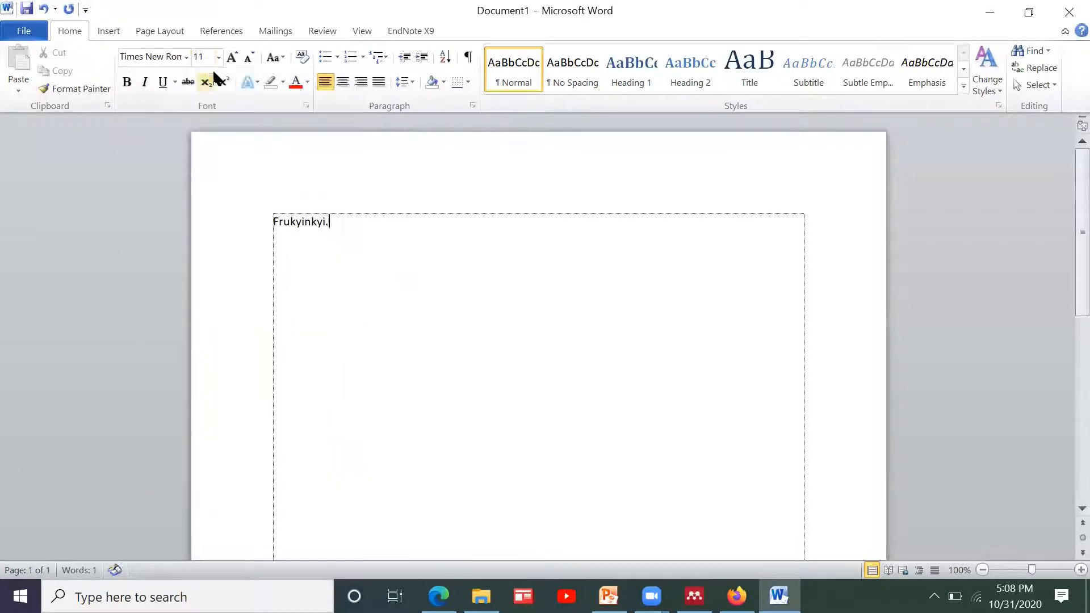
{"action": "left_click", "coordinate": [218, 57]}
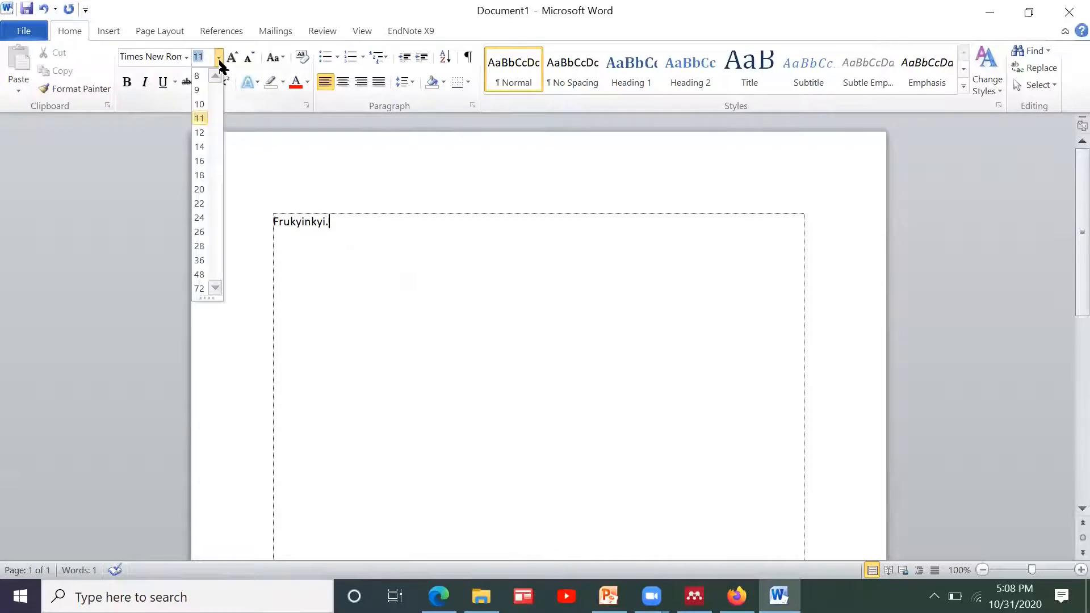
{"action": "left_click", "coordinate": [207, 164]}
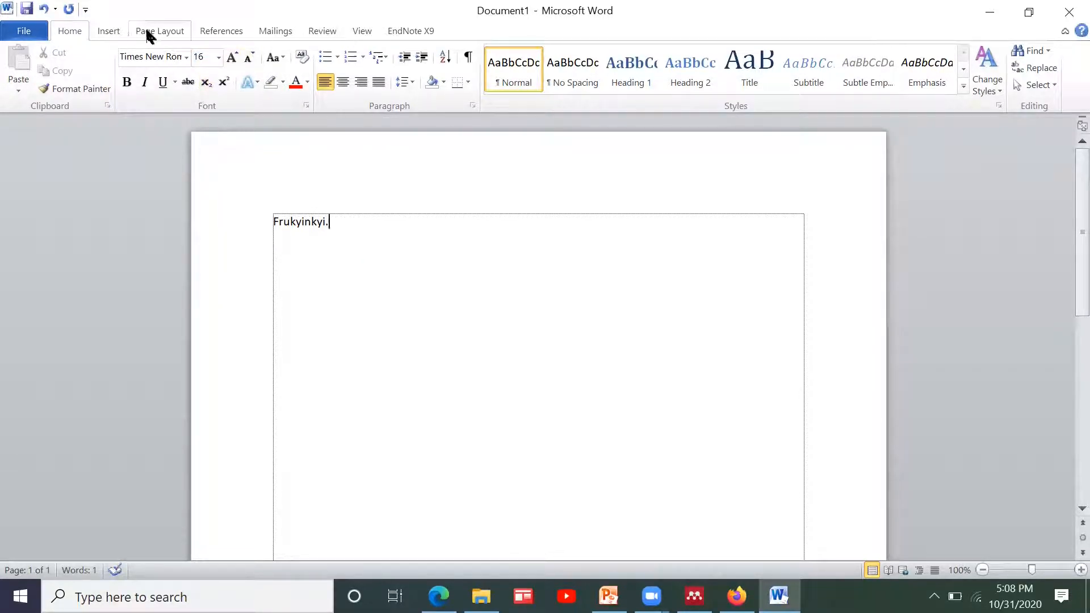
Step: Insert a Mendeley citation of the 2019 Agromedicine article from the "tugas metodologi" folder after the sample text
{"action": "left_click", "coordinate": [230, 33]}
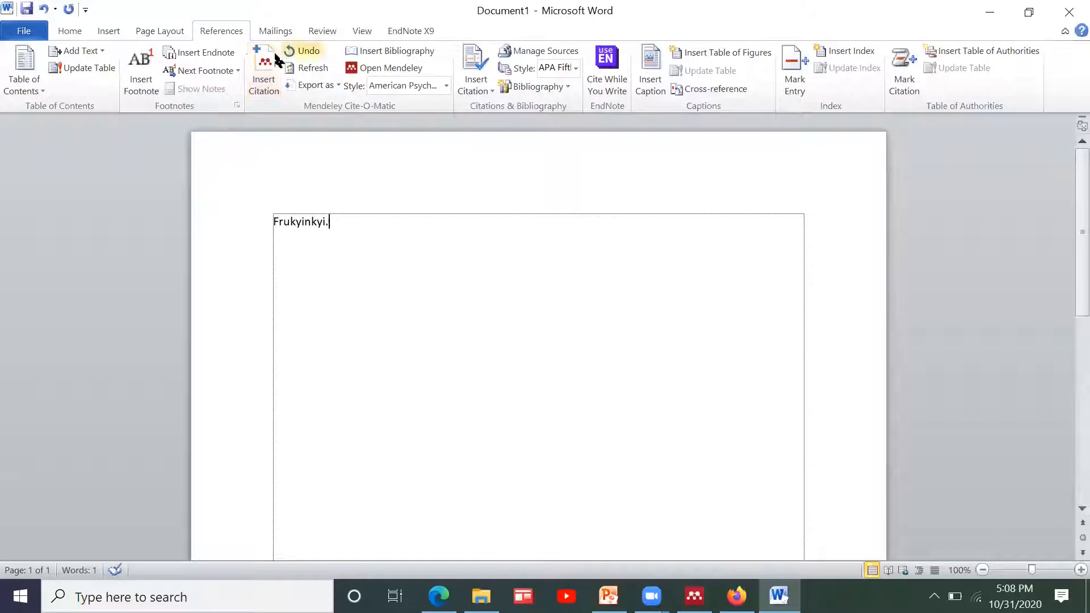
{"action": "left_click", "coordinate": [261, 79]}
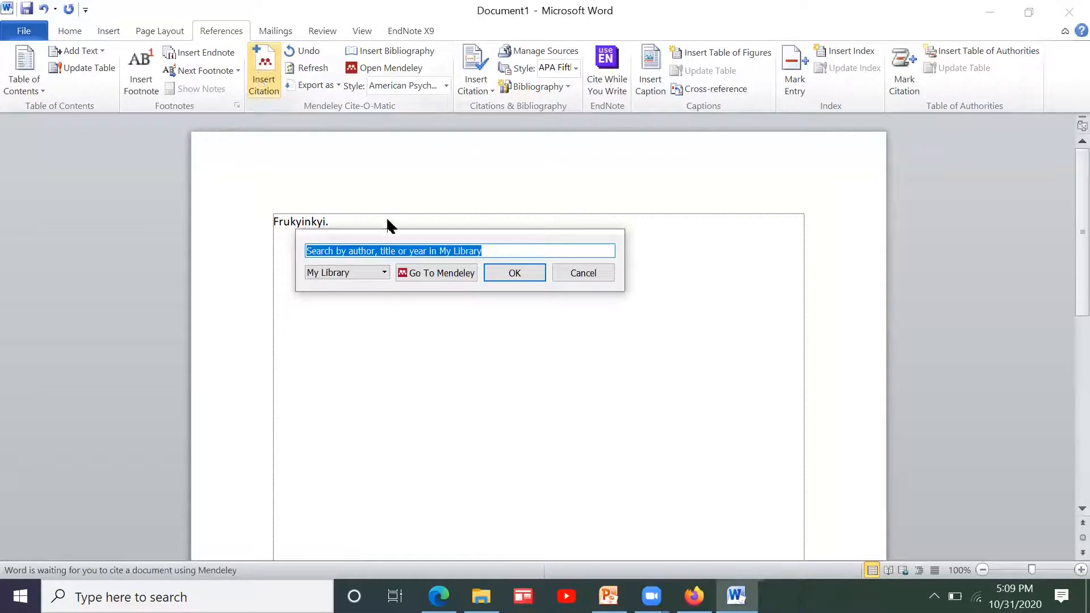
{"action": "left_click", "coordinate": [454, 274]}
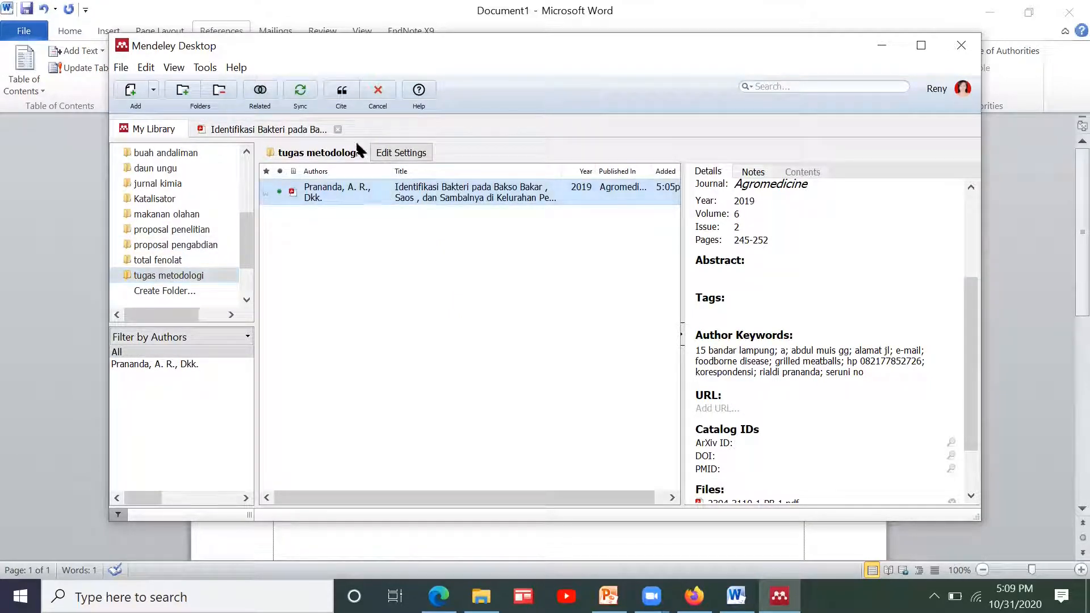
{"action": "left_click", "coordinate": [339, 93]}
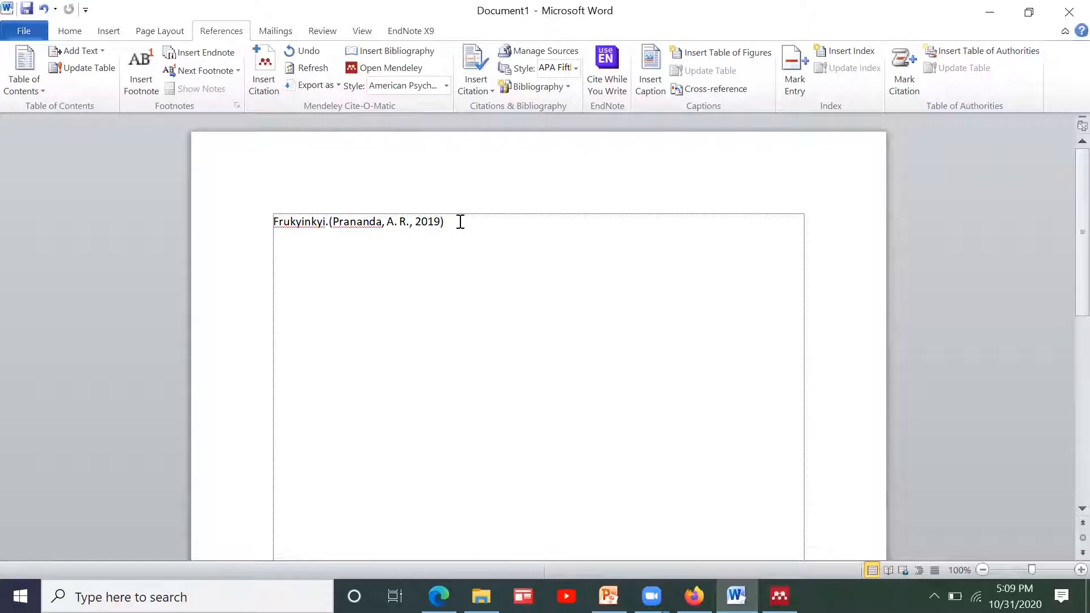
Step: Add the text "sayanumipoohn oddedcxzde" directly after the 2019 citation
{"action": "key", "text": "Return"}
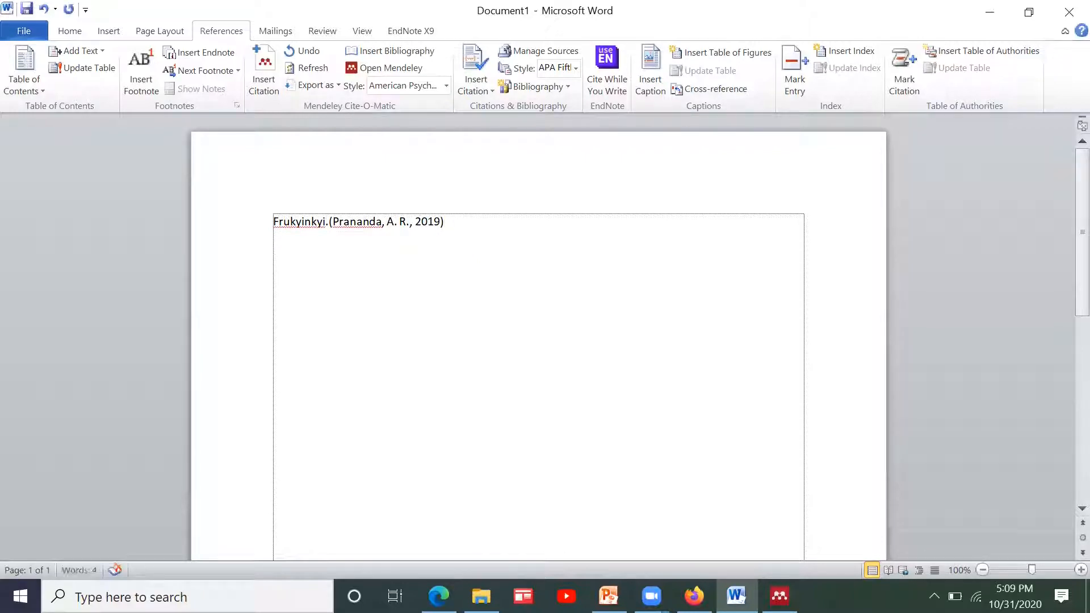
{"action": "left_click", "coordinate": [453, 222]}
{"action": "type", "text": "sayanumipoohn"}
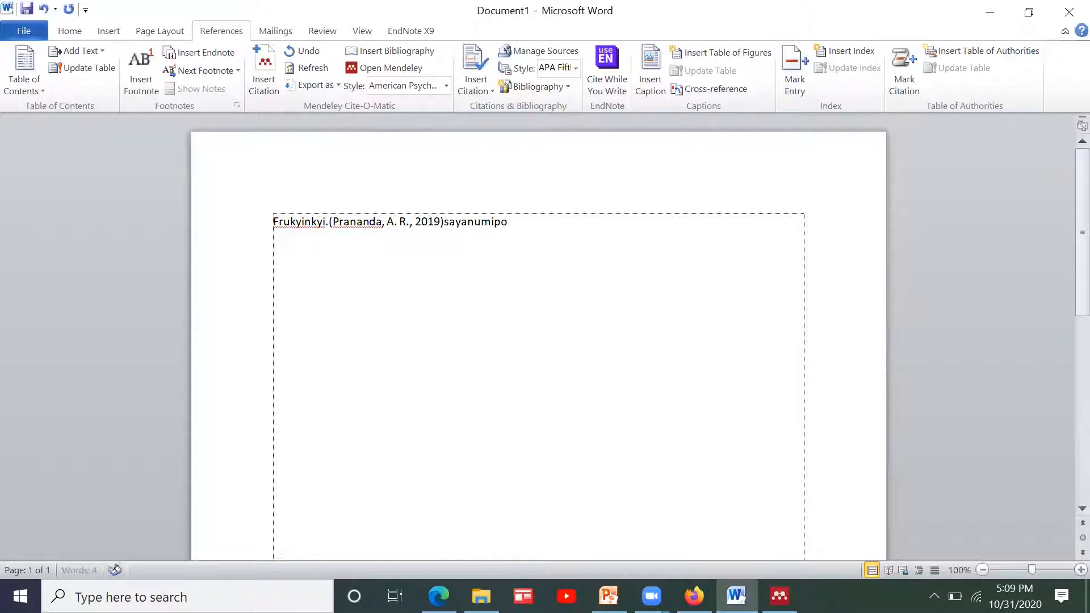
{"action": "type", "text": " oddedcxzde"}
Step: Insert a Mendeley citation of the 2012 article from the "total fenolat" folder at the end of the text
{"action": "left_click", "coordinate": [259, 54]}
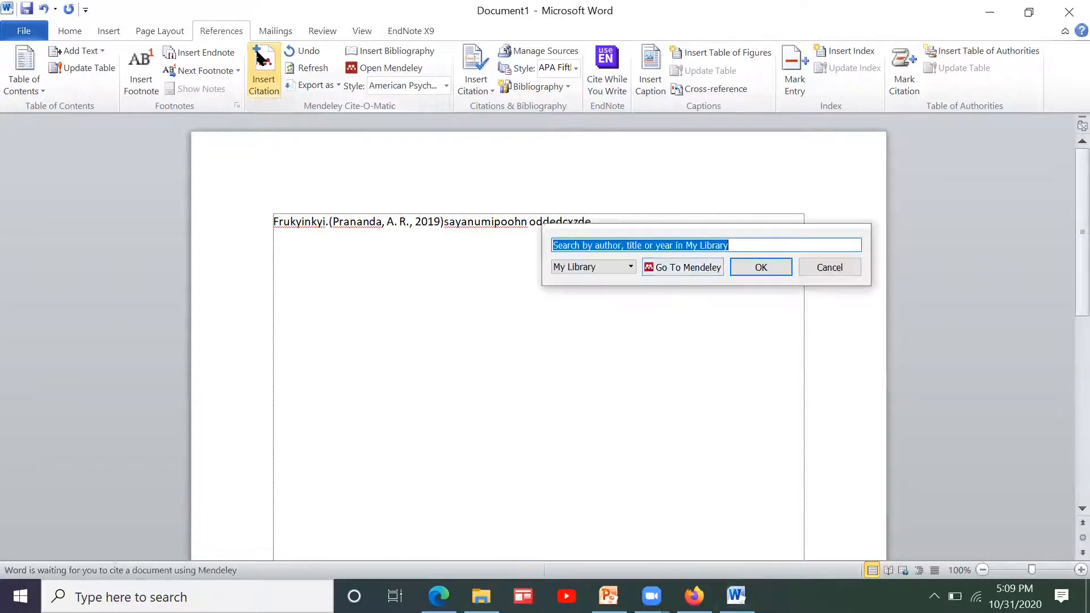
{"action": "left_click", "coordinate": [697, 267]}
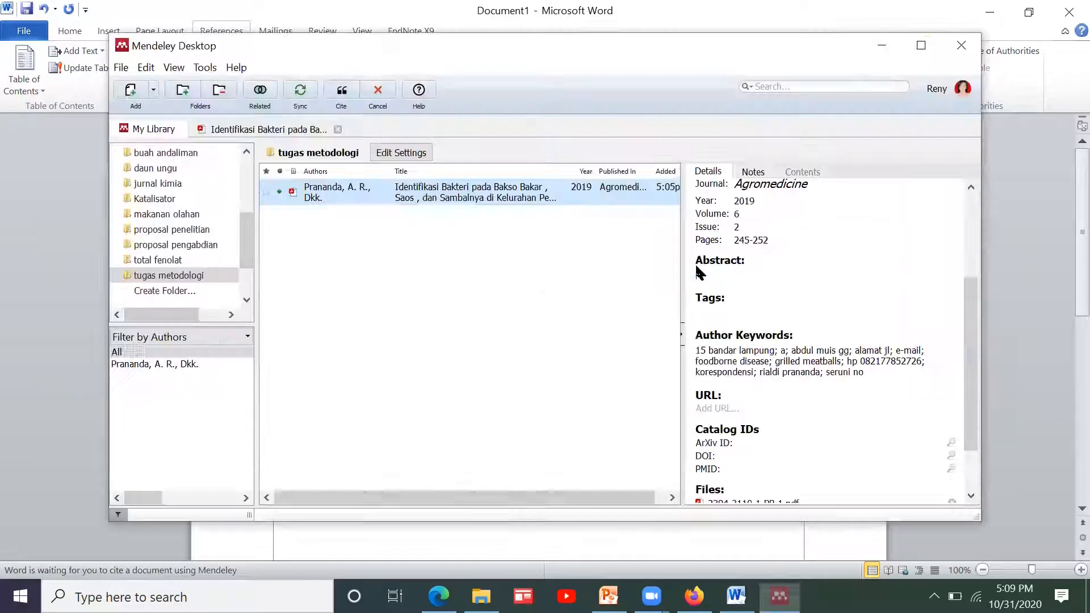
{"action": "left_click", "coordinate": [178, 262]}
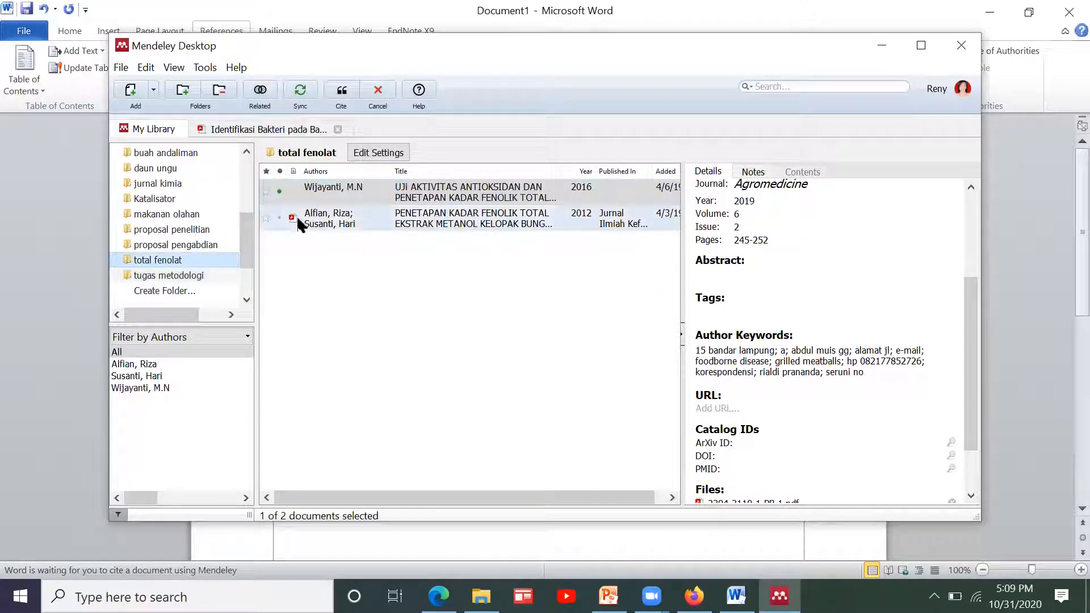
{"action": "left_click", "coordinate": [348, 215]}
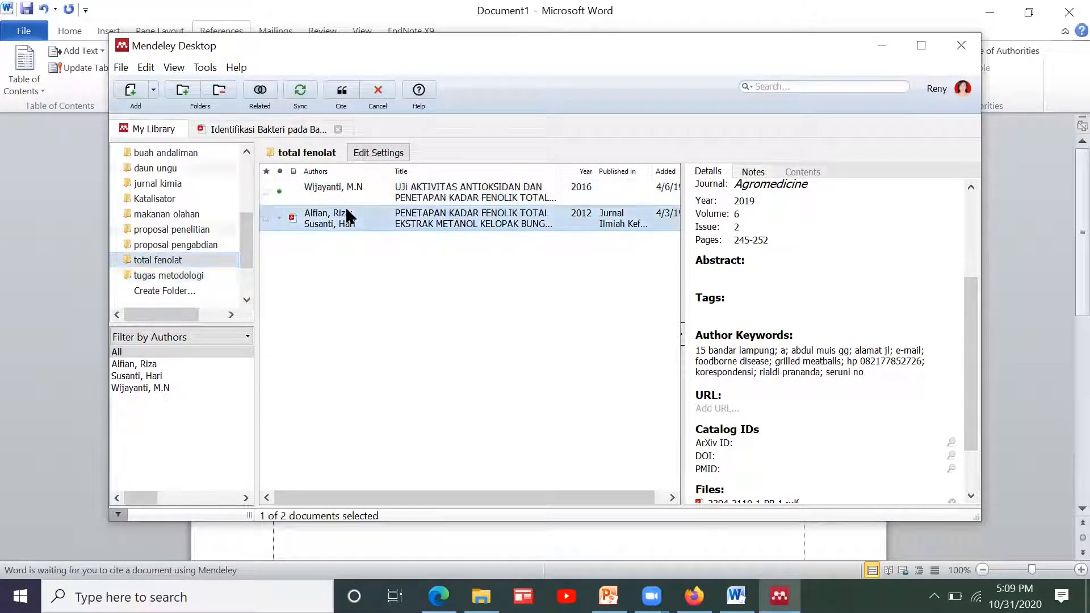
{"action": "left_click", "coordinate": [342, 94]}
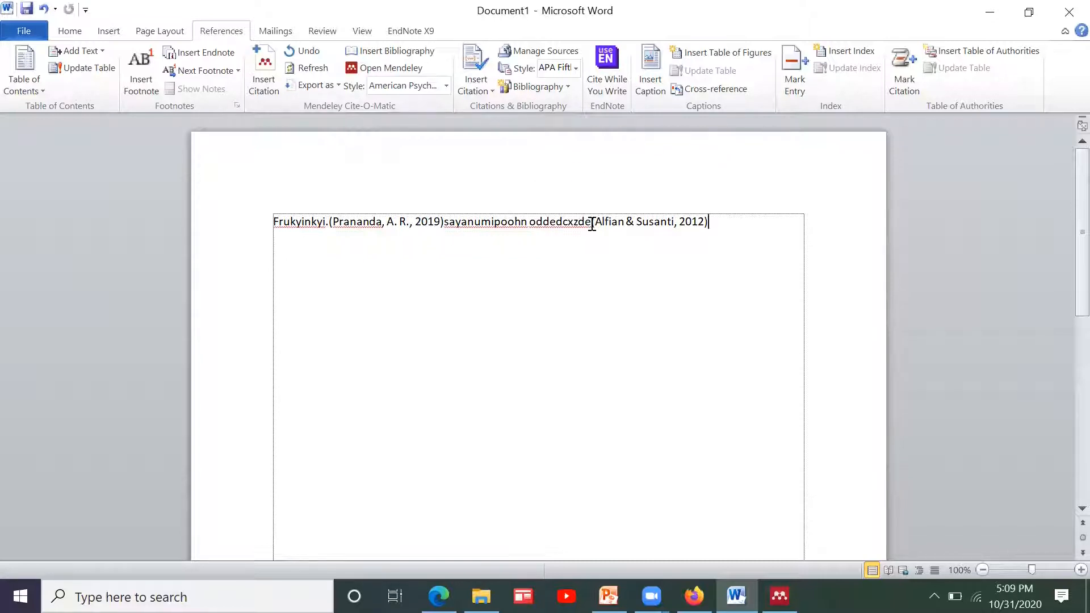
Step: Insert a Mendeley citation of the 2017 article from the "makanan olahan" folder after the 2012 citation
{"action": "left_click", "coordinate": [262, 66]}
{"action": "left_click", "coordinate": [794, 270]}
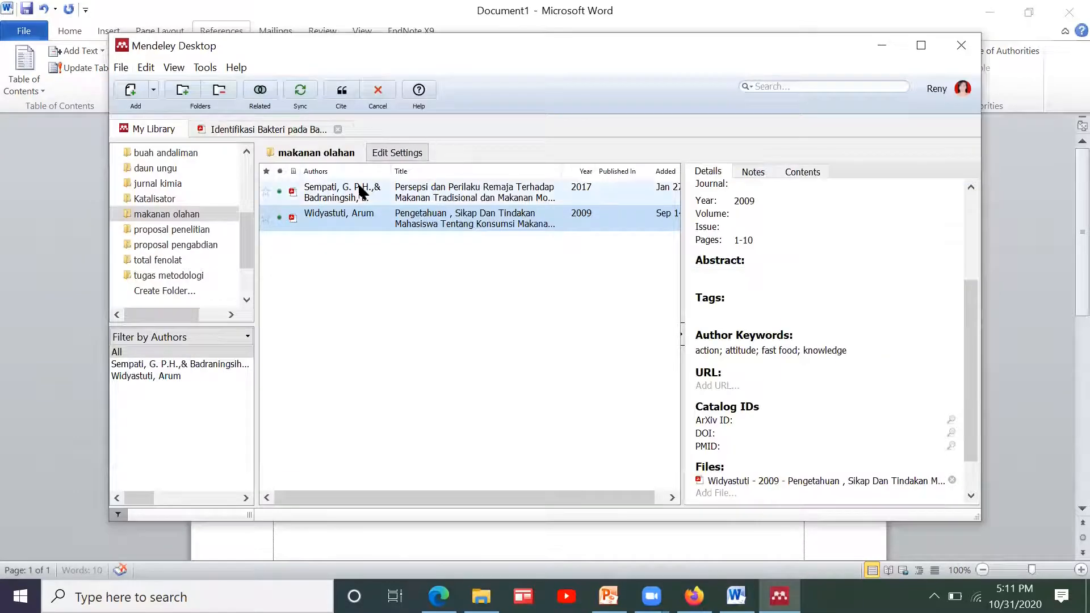
{"action": "left_click", "coordinate": [362, 192]}
{"action": "left_click", "coordinate": [341, 91]}
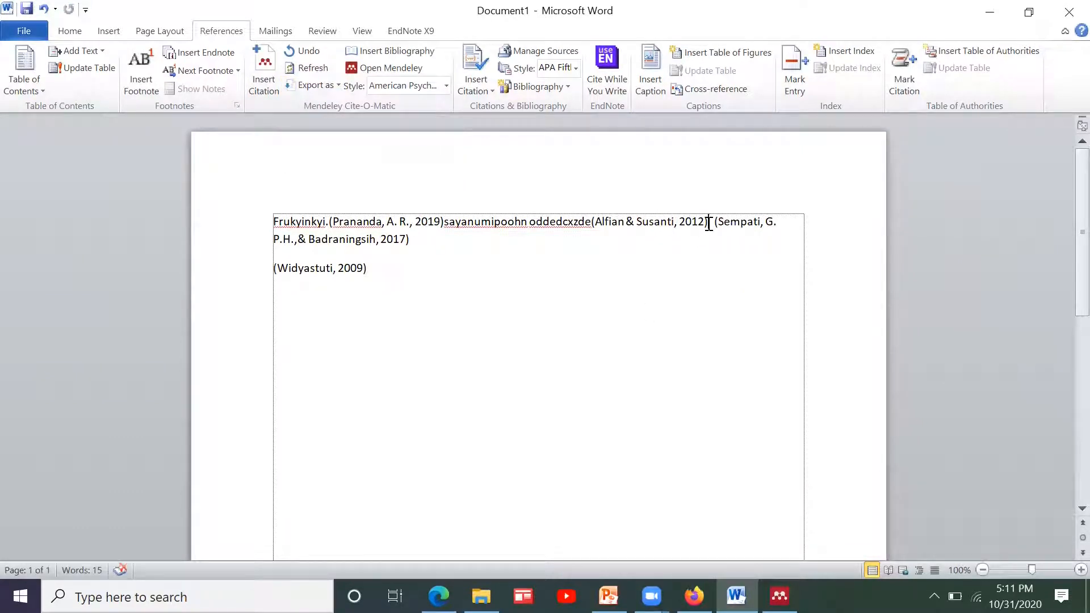
Step: Remove the extra space between the 2012 and 2017 citations and place the text cursor after the 2017 citation
{"action": "key", "text": "BackSpace"}
{"action": "key", "text": "Delete"}
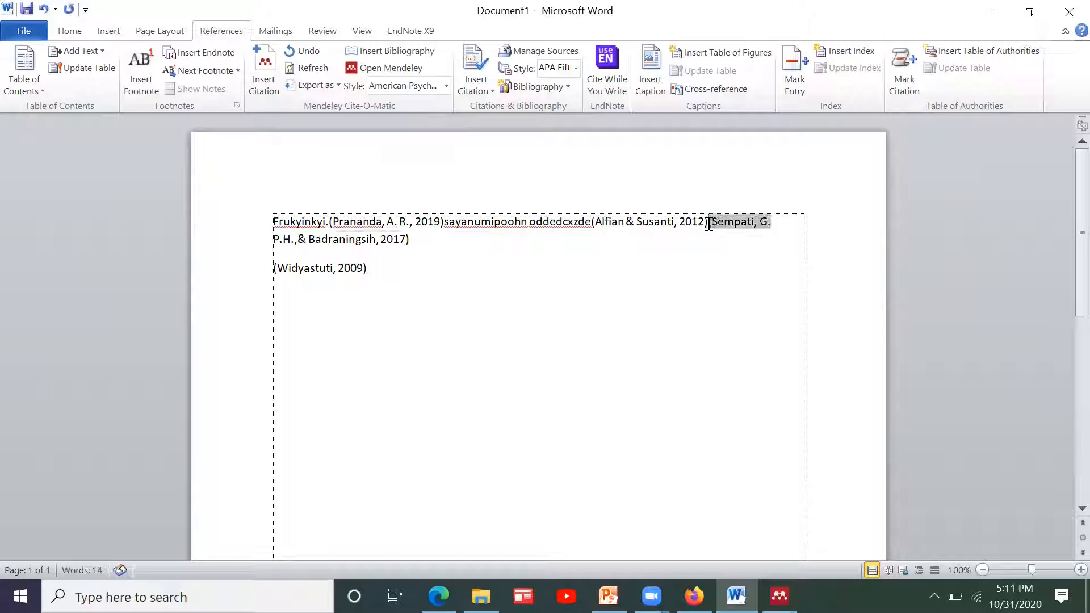
{"action": "left_click", "coordinate": [427, 236]}
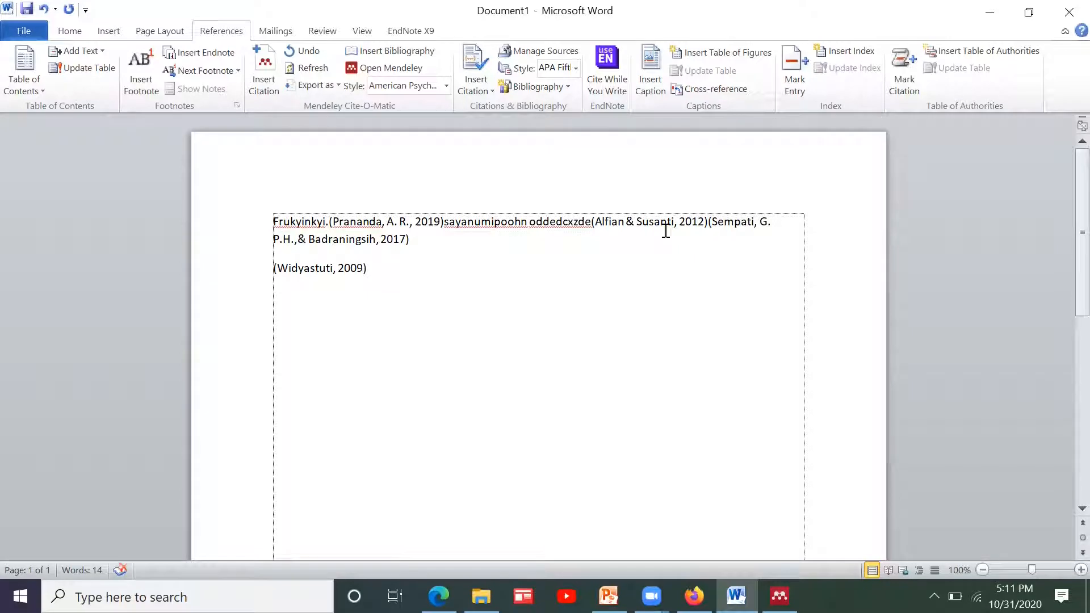
{"action": "left_click", "coordinate": [422, 249]}
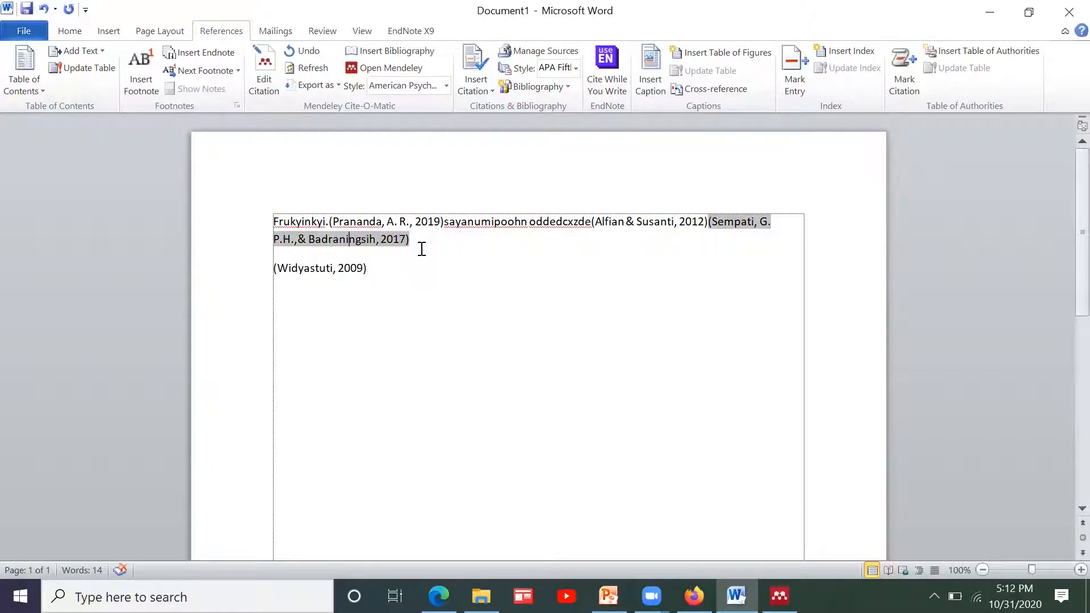
{"action": "key", "text": "Right"}
{"action": "key", "text": "Right"}
{"action": "key", "text": "Right"}
{"action": "key", "text": "Right"}
{"action": "key", "text": "Right"}
{"action": "key", "text": "Right"}
{"action": "key", "text": "Right"}
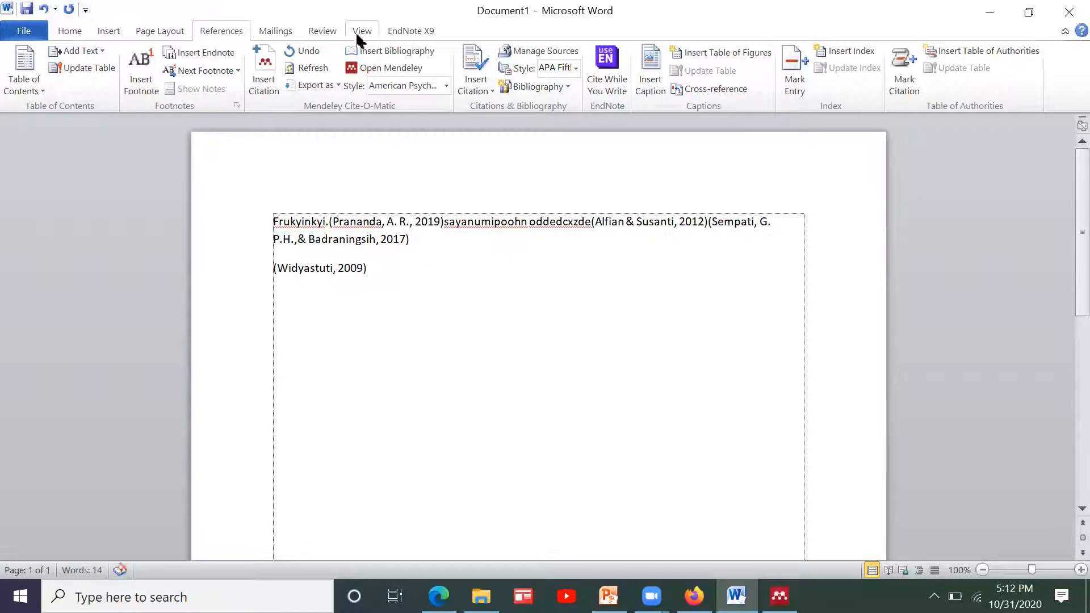
Step: Insert a Mendeley citation of the 2015 article "PROFIL ASAM AMINO EKSTRAK SEREDELE DAN TEMPE" from the "Katalisator" folder after the 2017 citation
{"action": "left_click", "coordinate": [262, 84]}
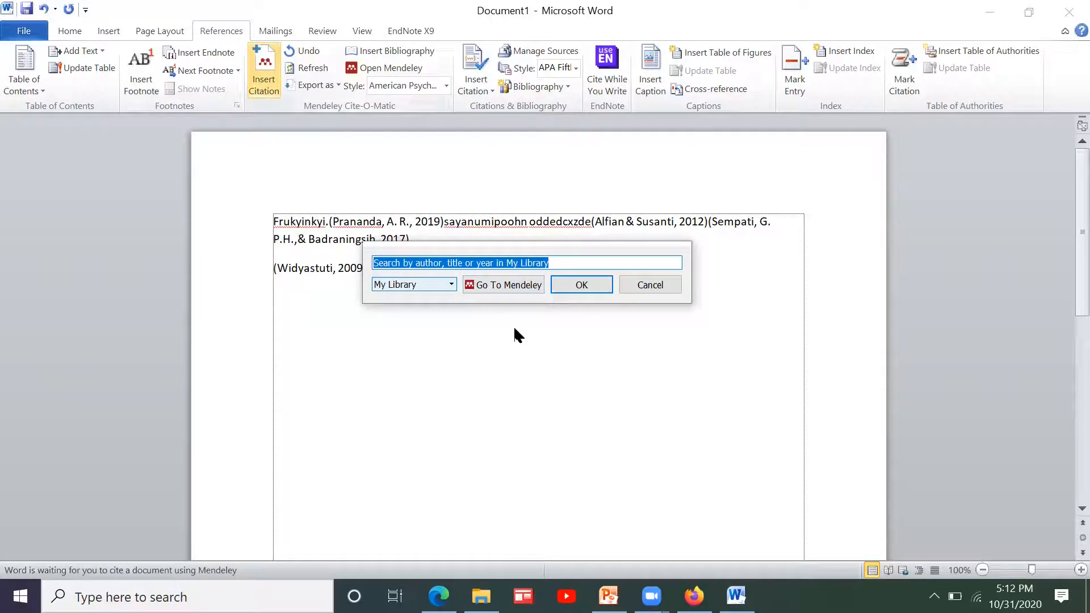
{"action": "left_click", "coordinate": [511, 286]}
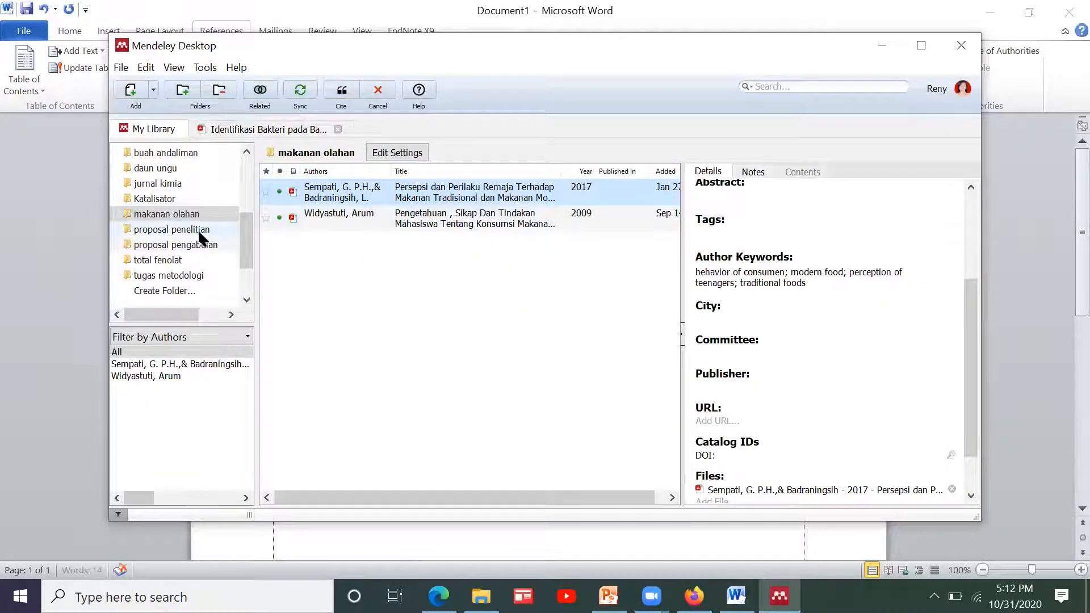
{"action": "left_click", "coordinate": [171, 199]}
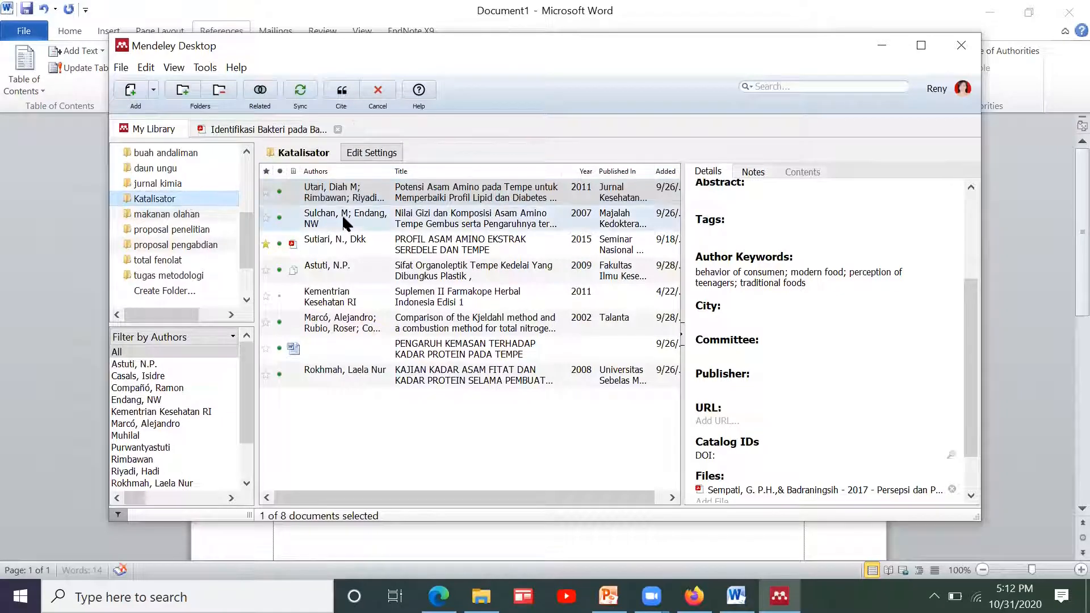
{"action": "left_click", "coordinate": [347, 255]}
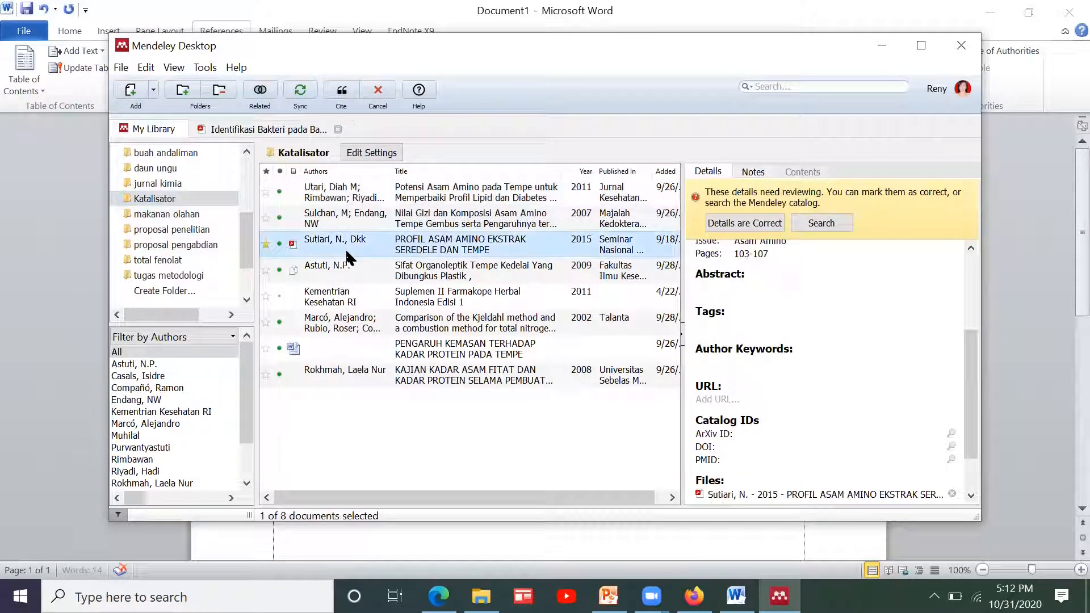
{"action": "left_click", "coordinate": [341, 91]}
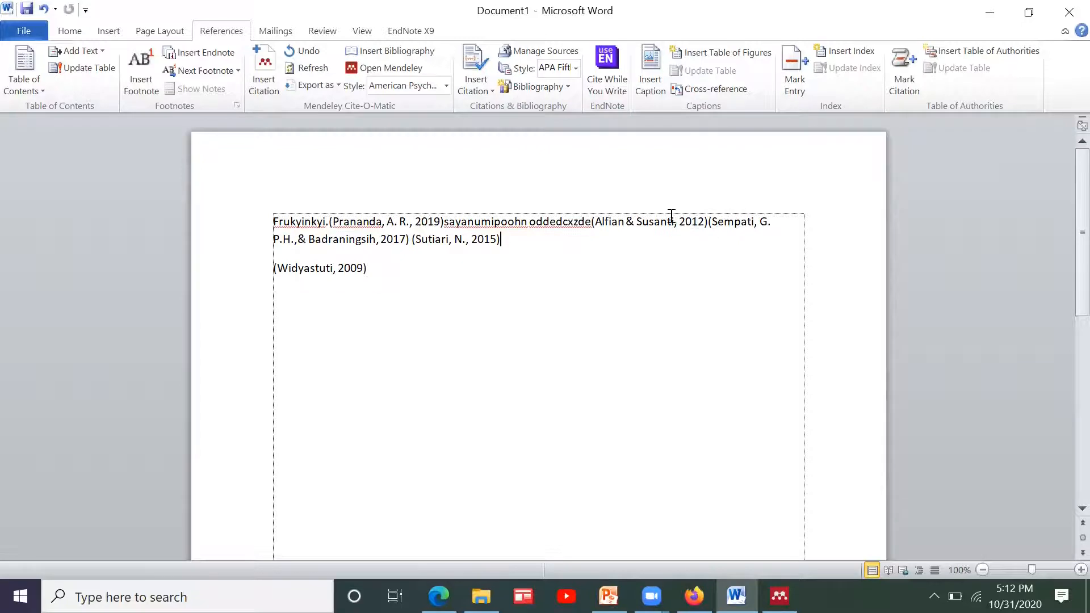
Step: Add the heading "Daftar Pustaka" on a new line below the 2009 citation
{"action": "left_click_drag", "start_coordinate": [444, 220], "coordinate": [569, 222]}
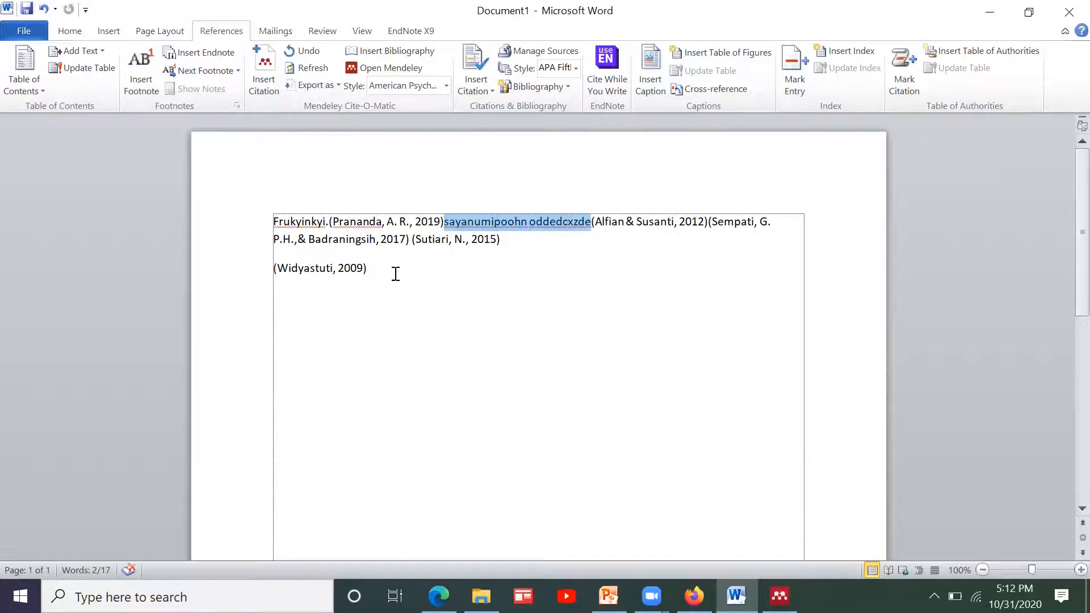
{"action": "left_click", "coordinate": [374, 273]}
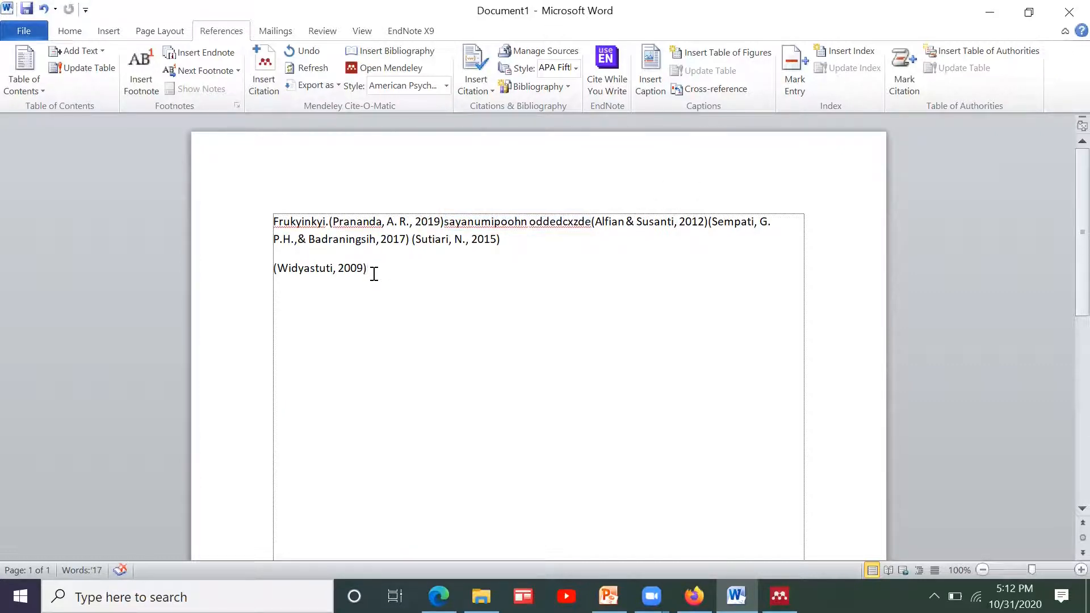
{"action": "key", "text": "Return"}
{"action": "type", "text": "Ref"}
{"action": "key", "text": "BackSpace"}
{"action": "key", "text": "BackSpace"}
{"action": "key", "text": "BackSpace"}
{"action": "type", "text": "Daftar "}
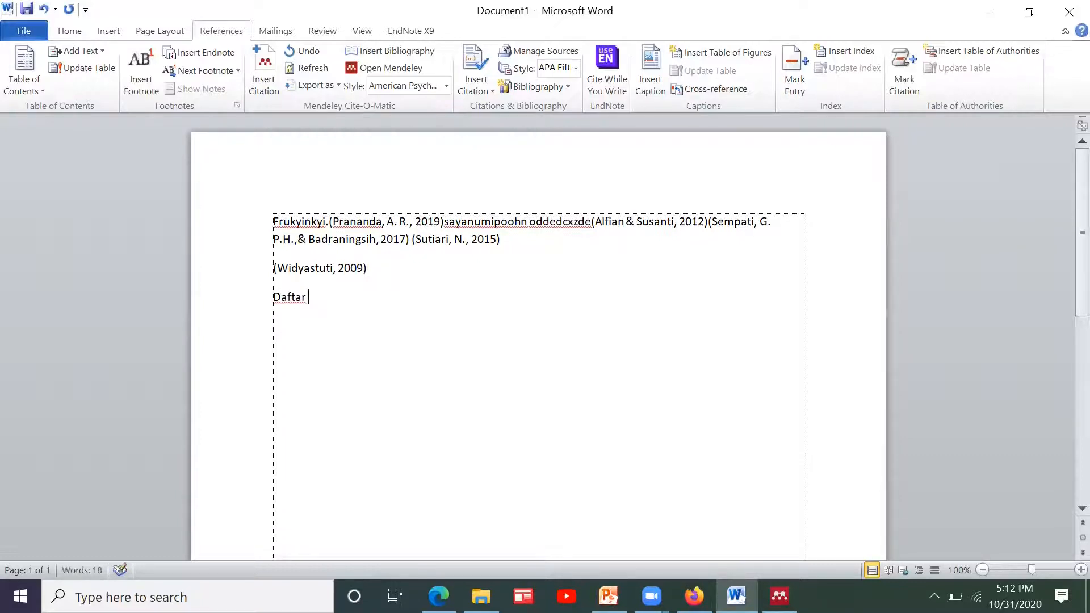
{"action": "type", "text": "Pustaka"}
Step: Insert the Mendeley bibliography of all cited references below the "Daftar Pustaka" heading
{"action": "left_click", "coordinate": [376, 50]}
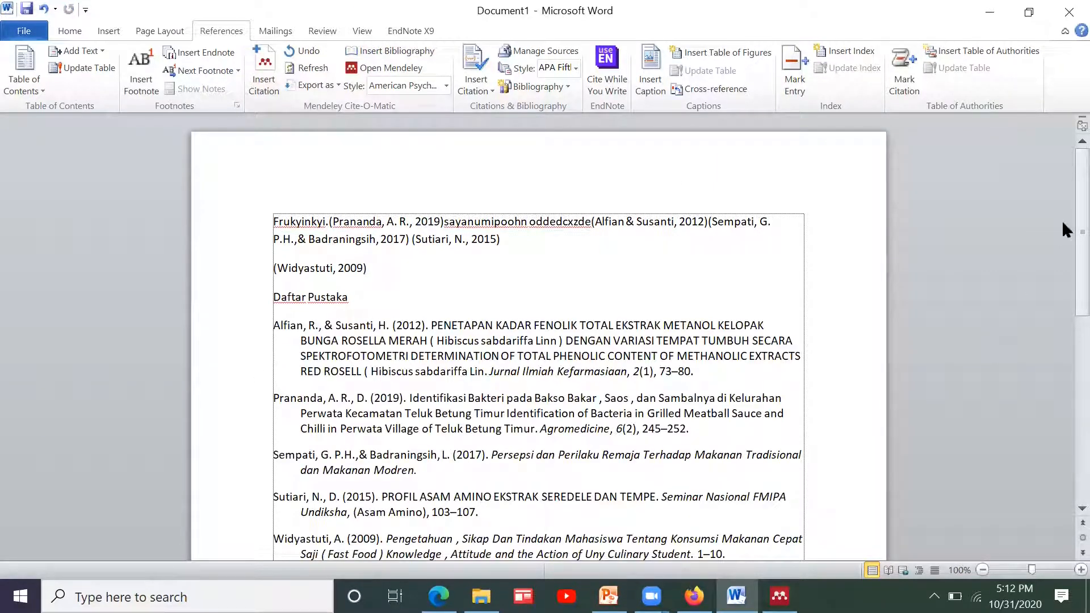
{"action": "scroll", "coordinate": [1061, 221], "scroll_direction": "down", "scroll_amount": 4}
{"action": "scroll", "coordinate": [1062, 305], "scroll_direction": "up", "scroll_amount": 2}
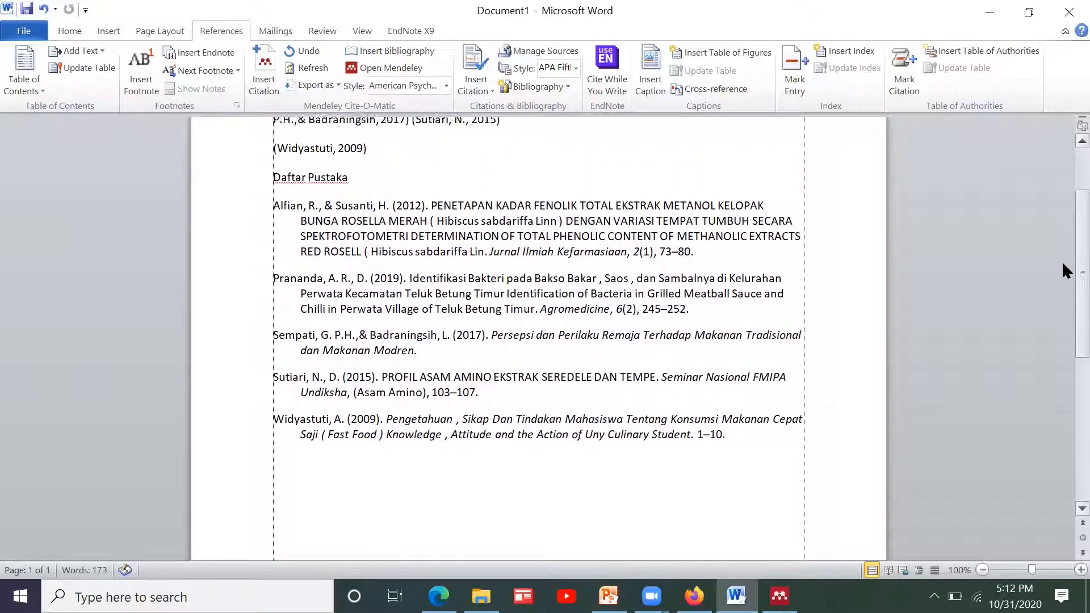
Step: Justify the text of all bibliography entries under "Daftar Pustaka"
{"action": "left_click_drag", "start_coordinate": [272, 202], "coordinate": [780, 437]}
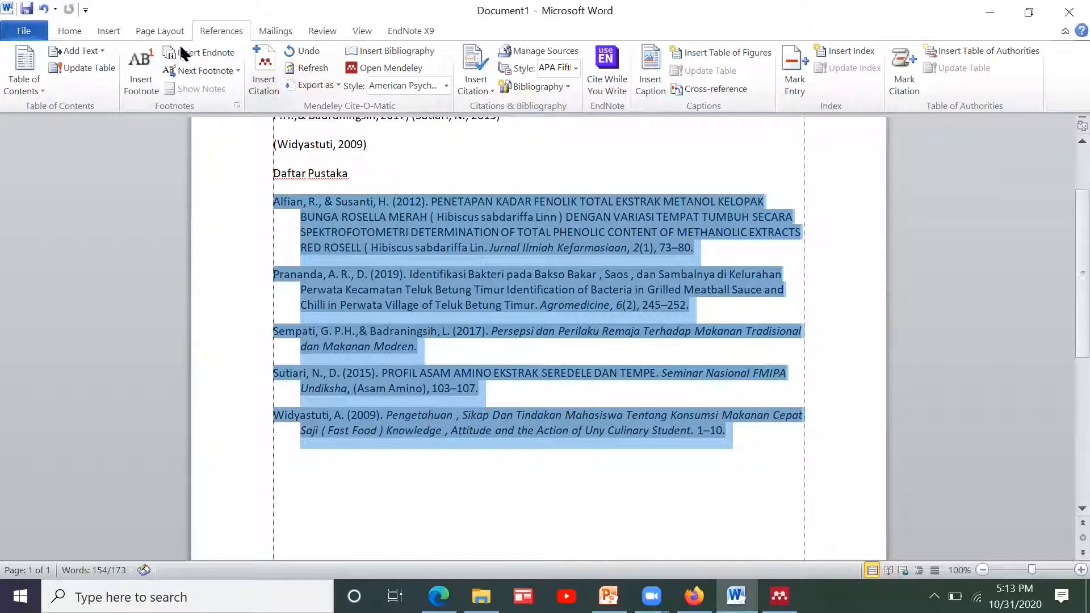
{"action": "left_click", "coordinate": [75, 33]}
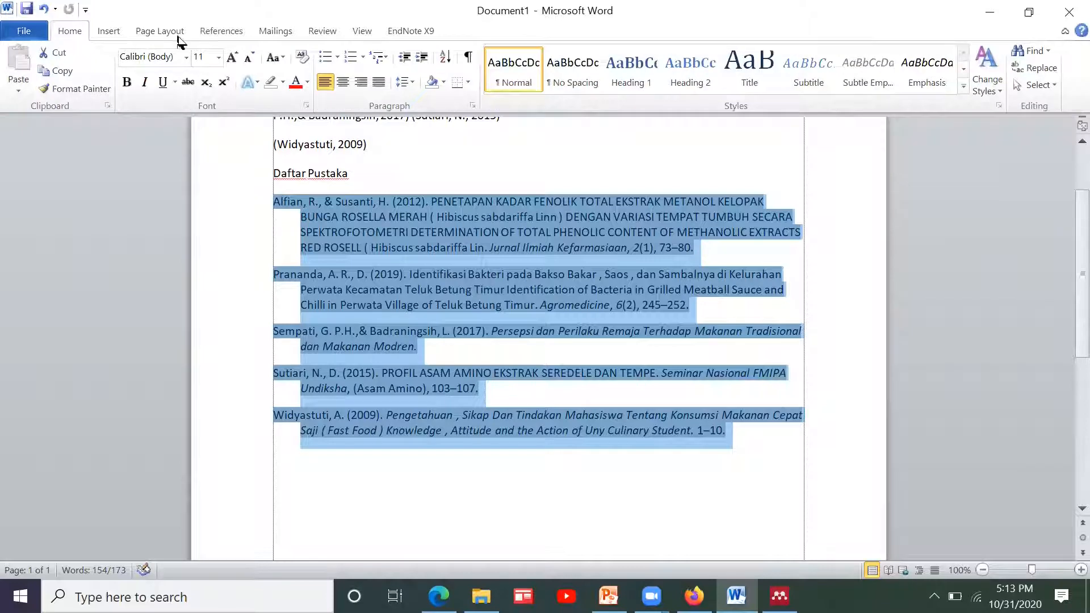
{"action": "left_click", "coordinate": [379, 82]}
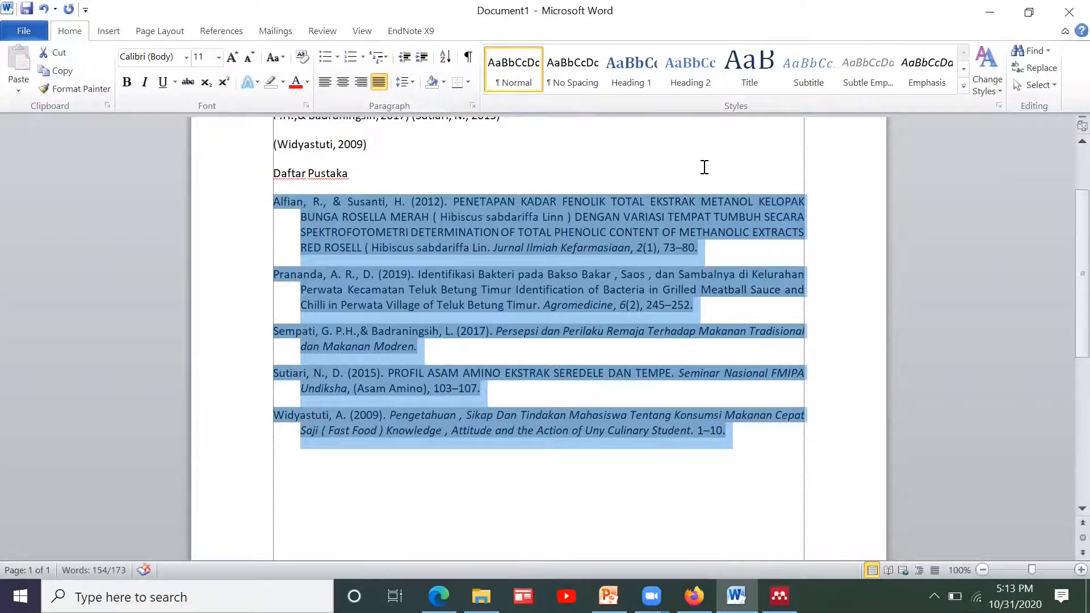
{"action": "left_click", "coordinate": [704, 167]}
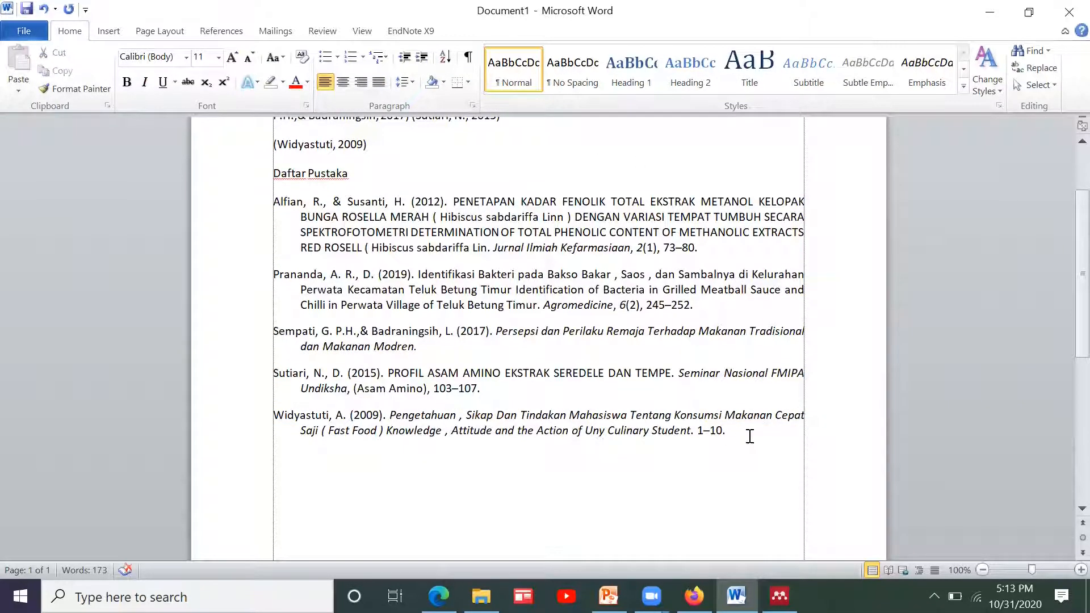
{"action": "left_click", "coordinate": [749, 436], "text": "shift"}
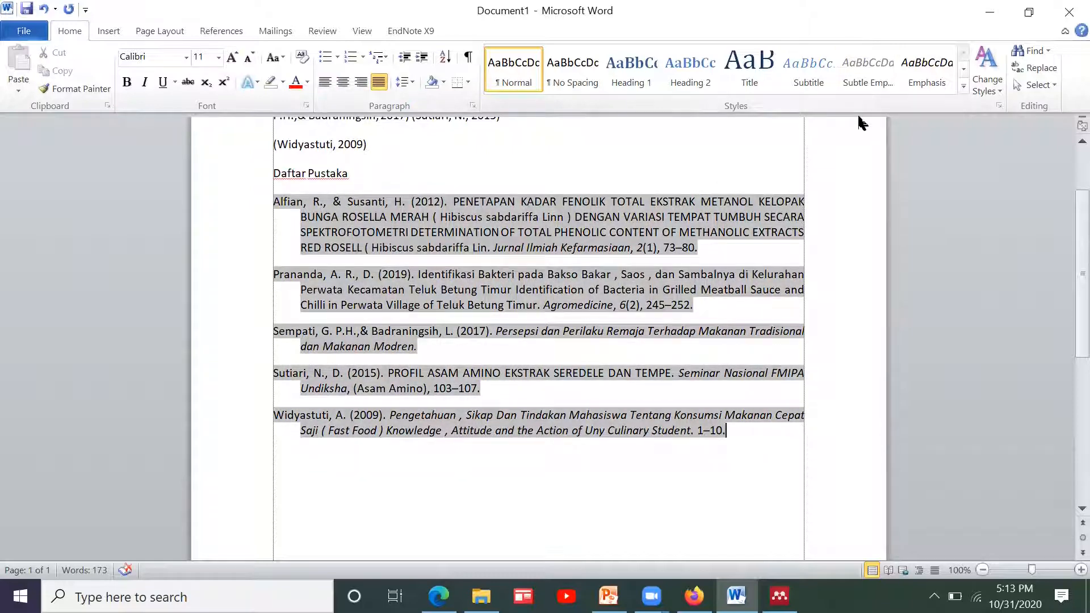
{"action": "scroll", "coordinate": [1061, 158], "scroll_direction": "up", "scroll_amount": 4}
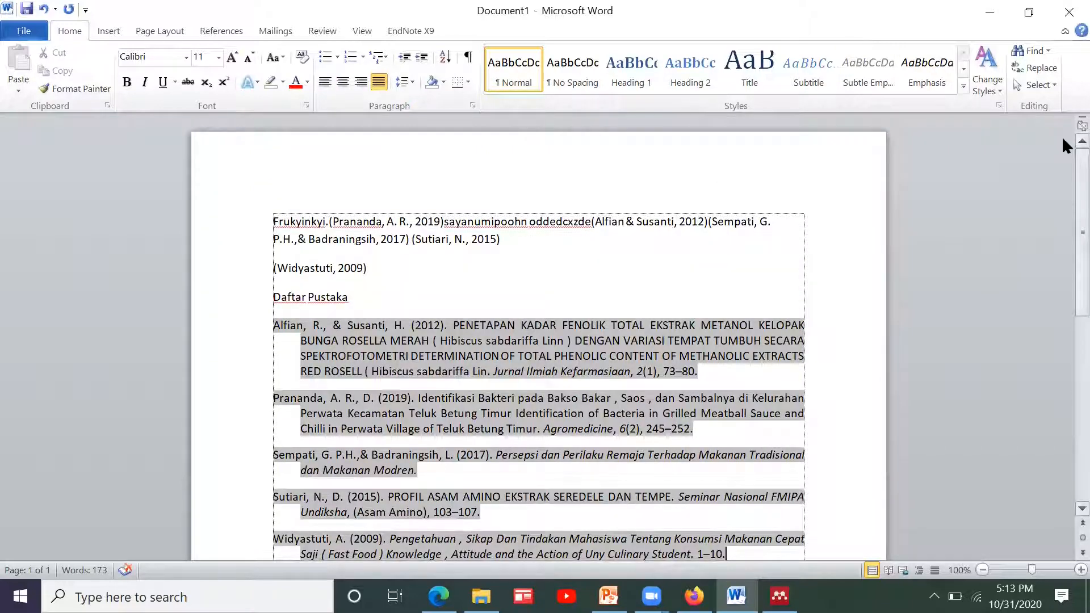